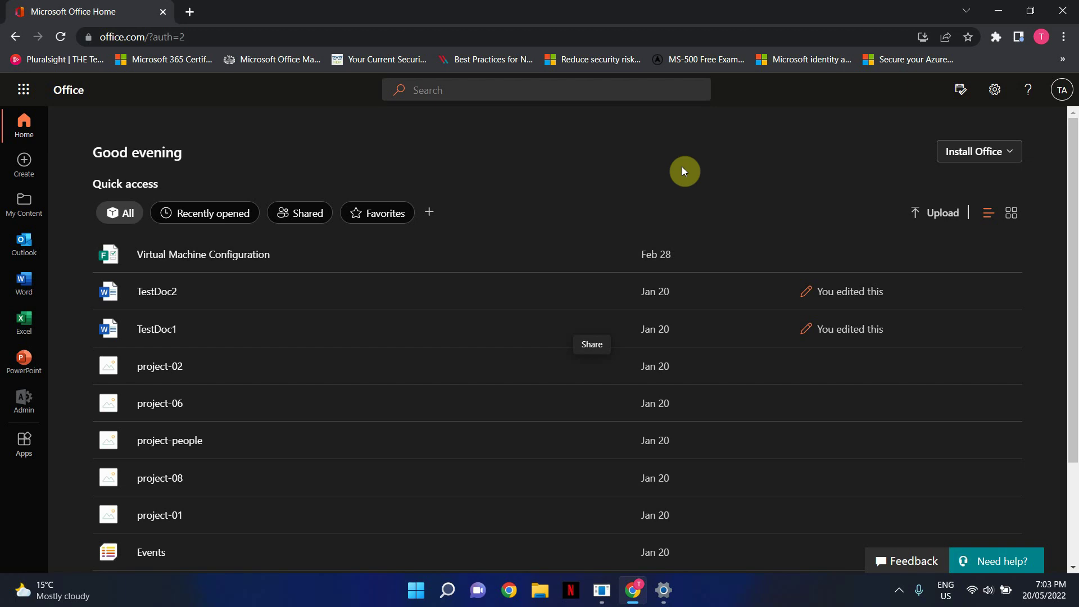
From Office Home, go to the Microsoft 365 admin center and launch the Azure Active Directory admin center.
click(29, 407)
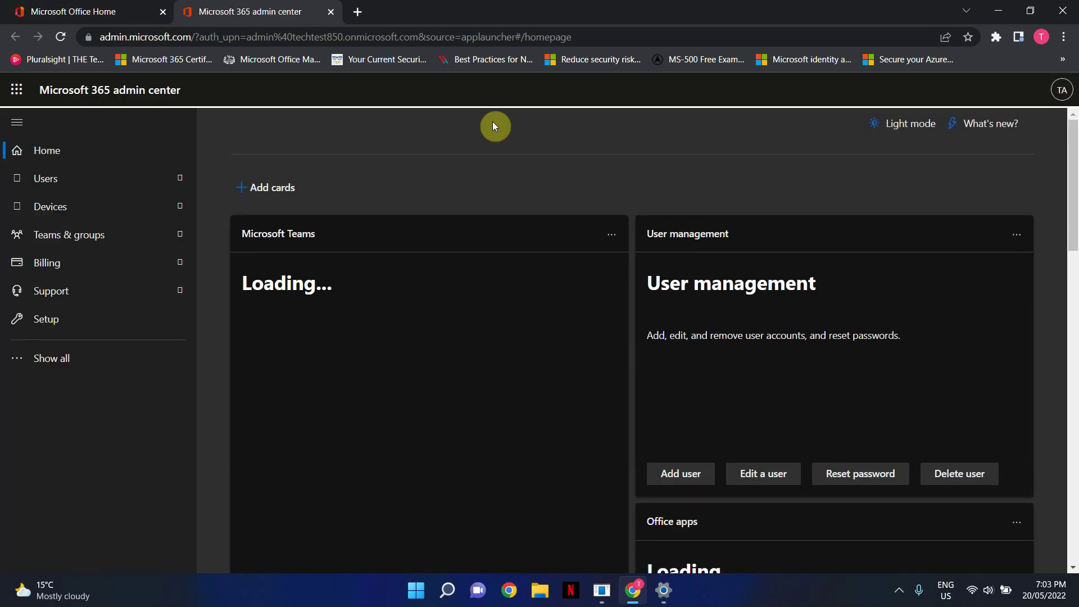
click(72, 360)
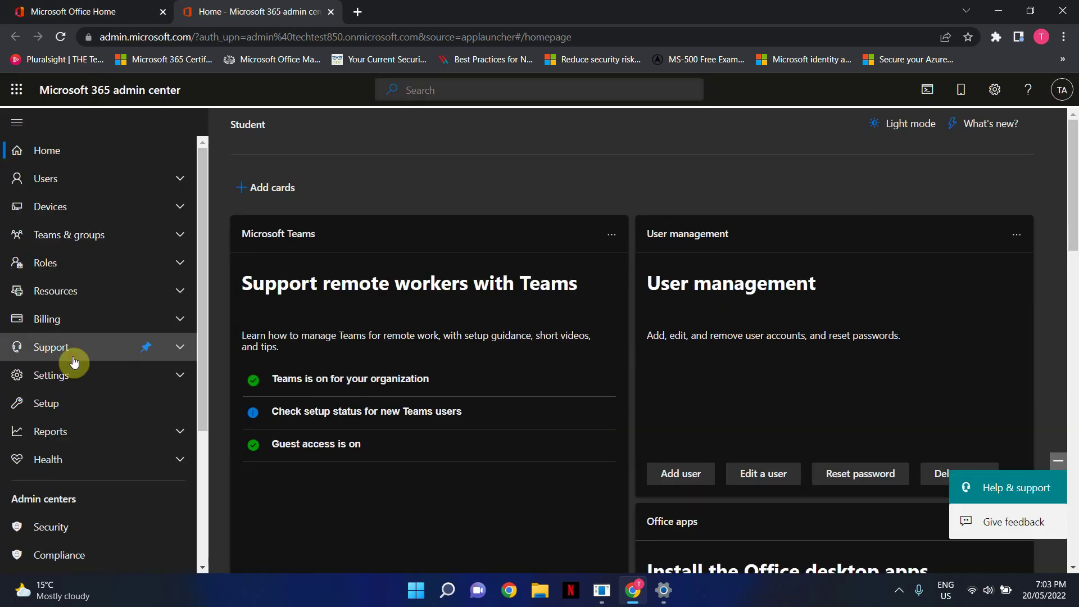
scroll(112, 419, down, 3)
click(79, 471)
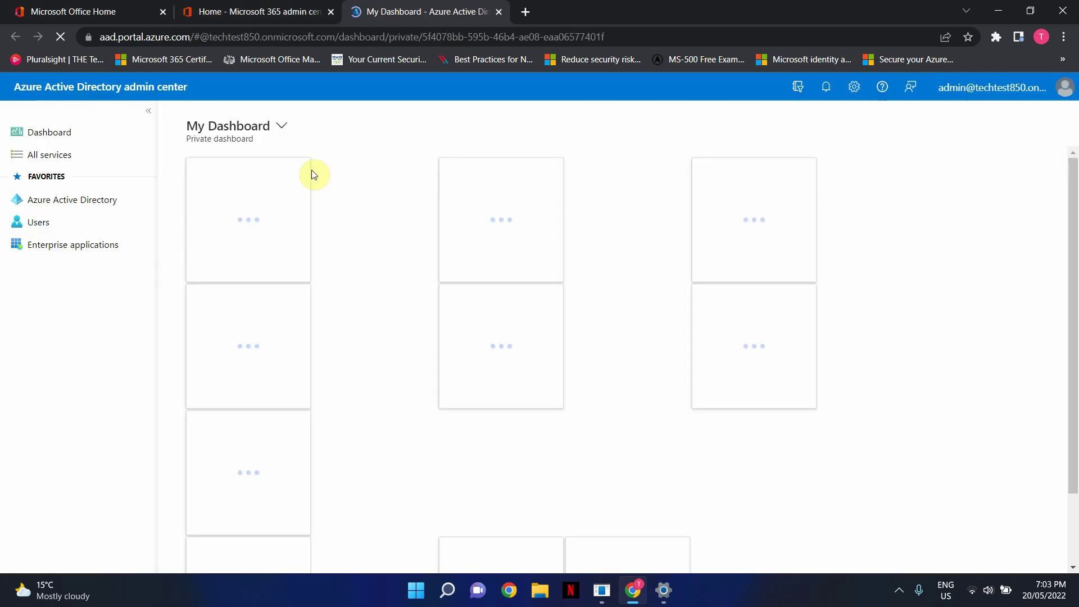
Go to Azure Active Directory's Groups list and start a New group form.
click(106, 201)
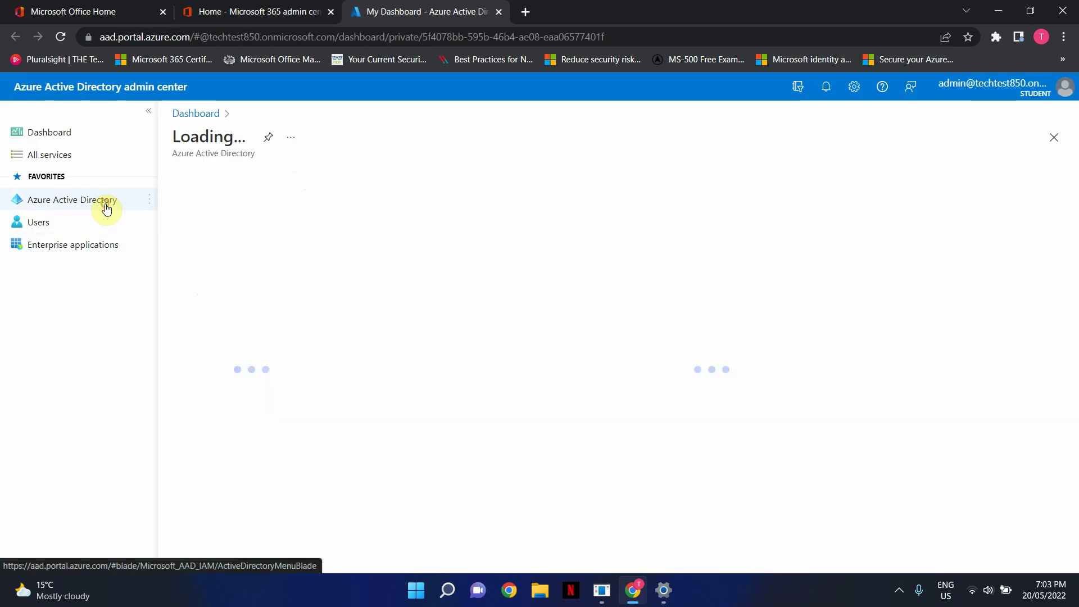
click(203, 312)
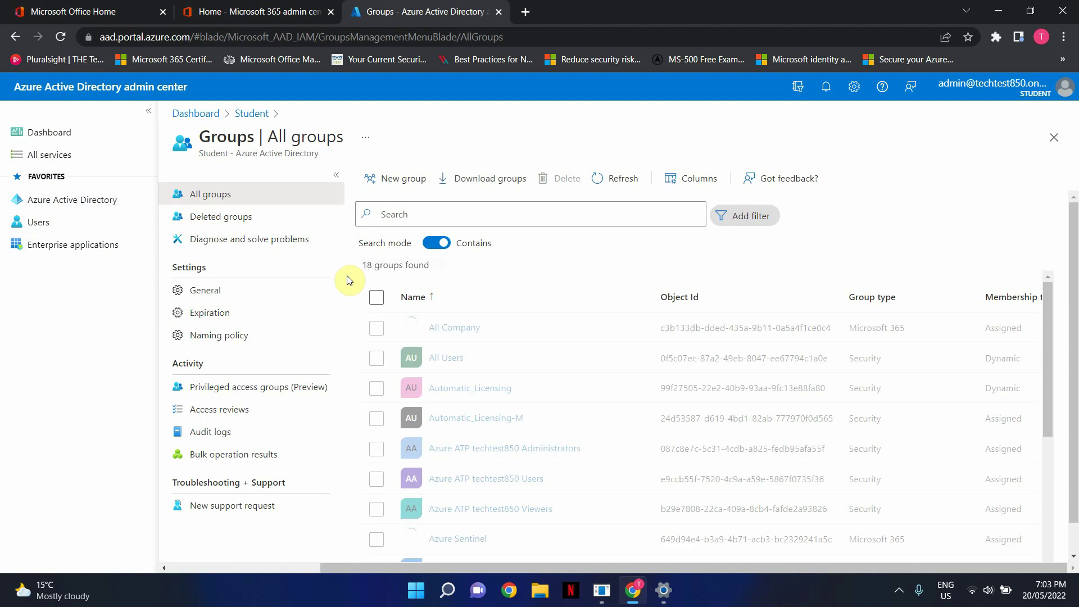
click(395, 179)
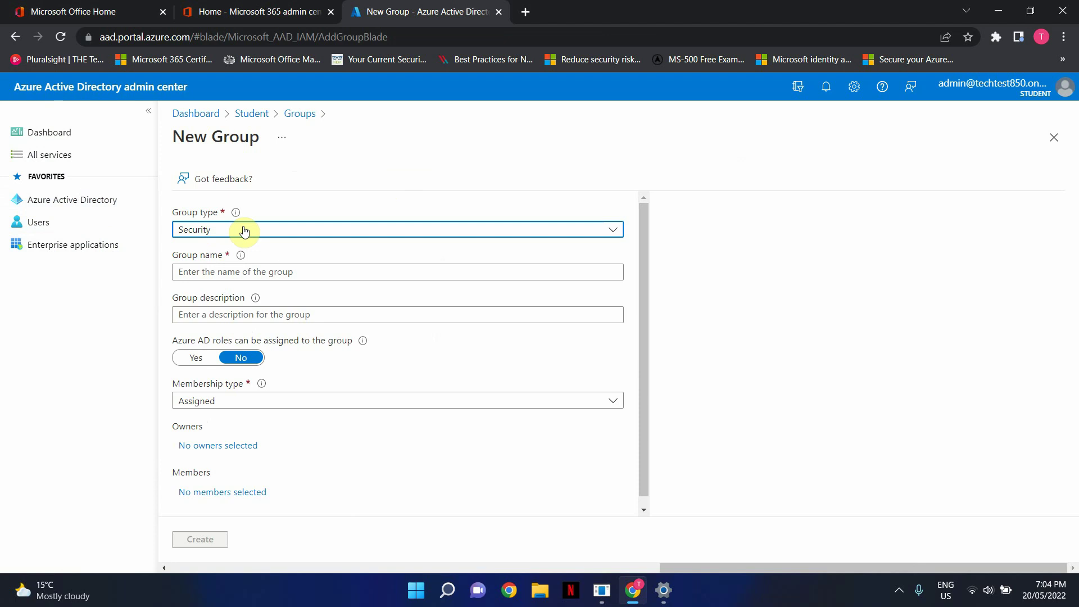
Enter 'Marketing Department' as the group name and choose Dynamic User membership.
click(235, 273)
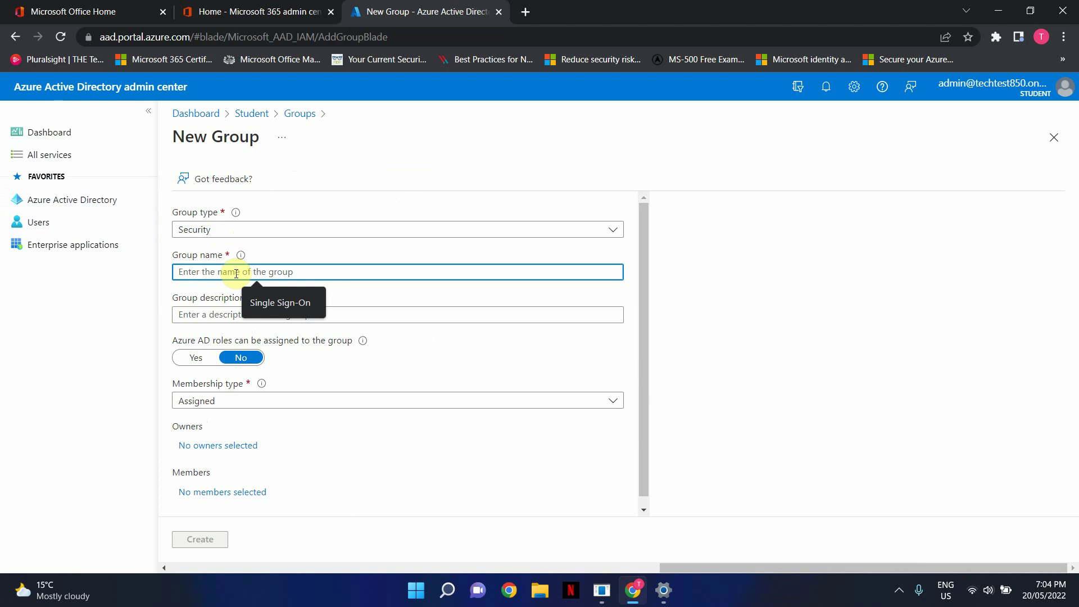
text(Mar)
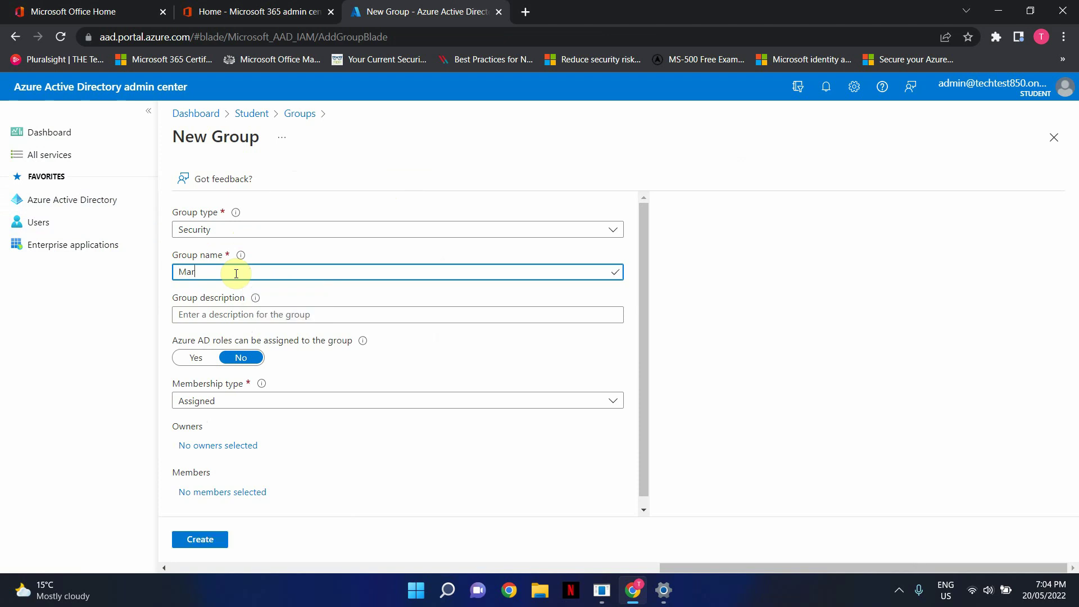
text(keting)
text(Dep)
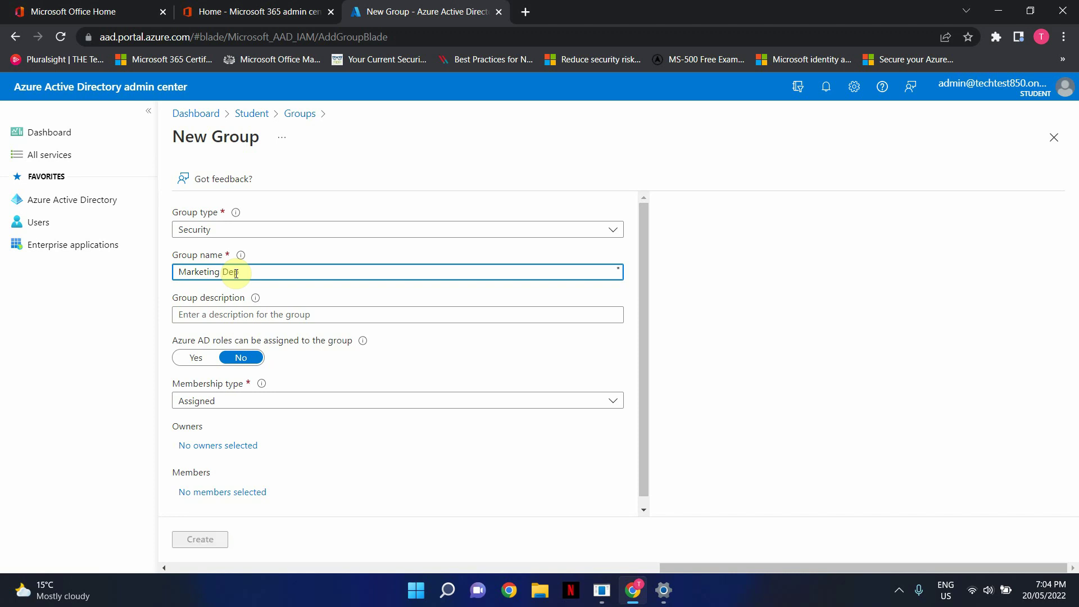
text(artment)
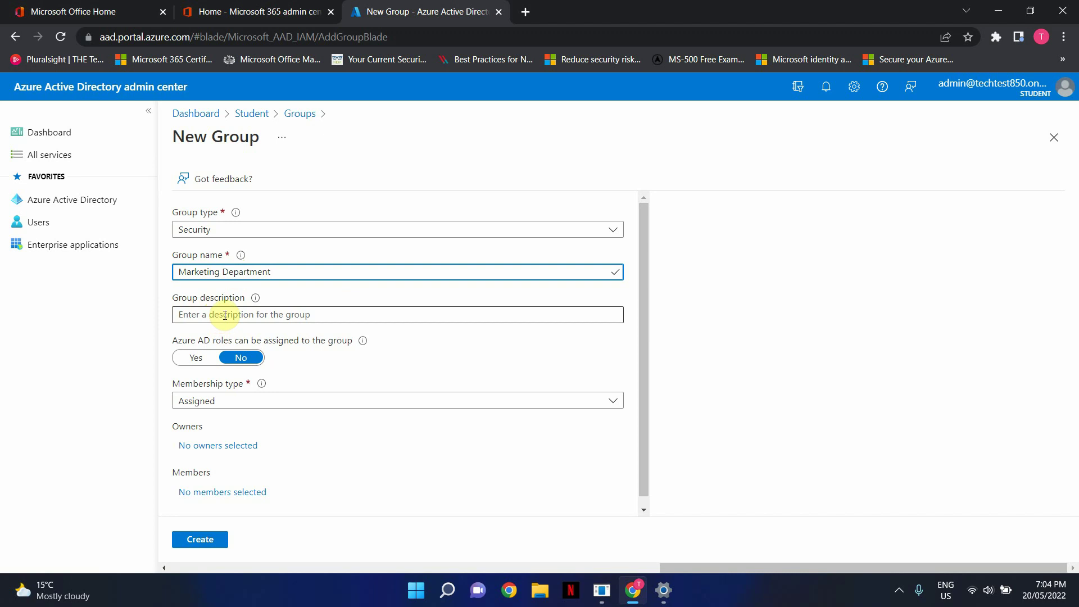
scroll(357, 402, down, 1)
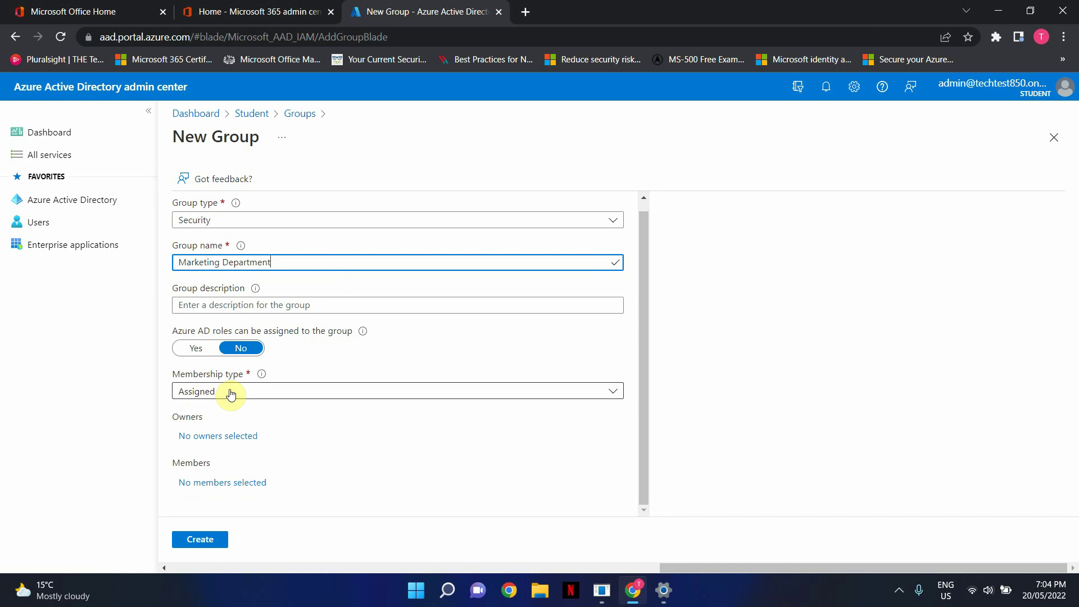
click(231, 396)
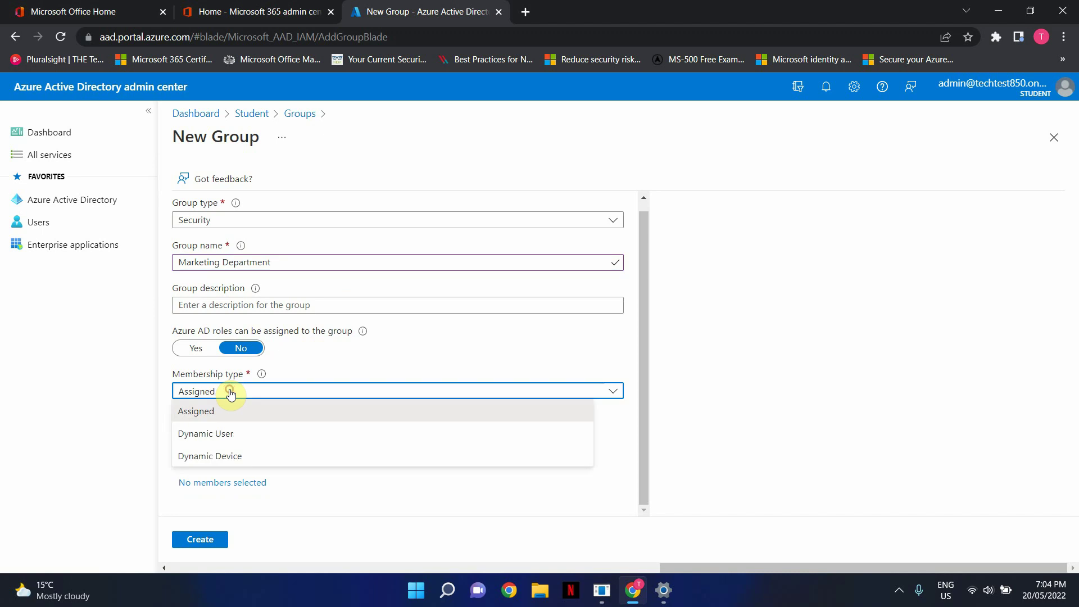
click(234, 436)
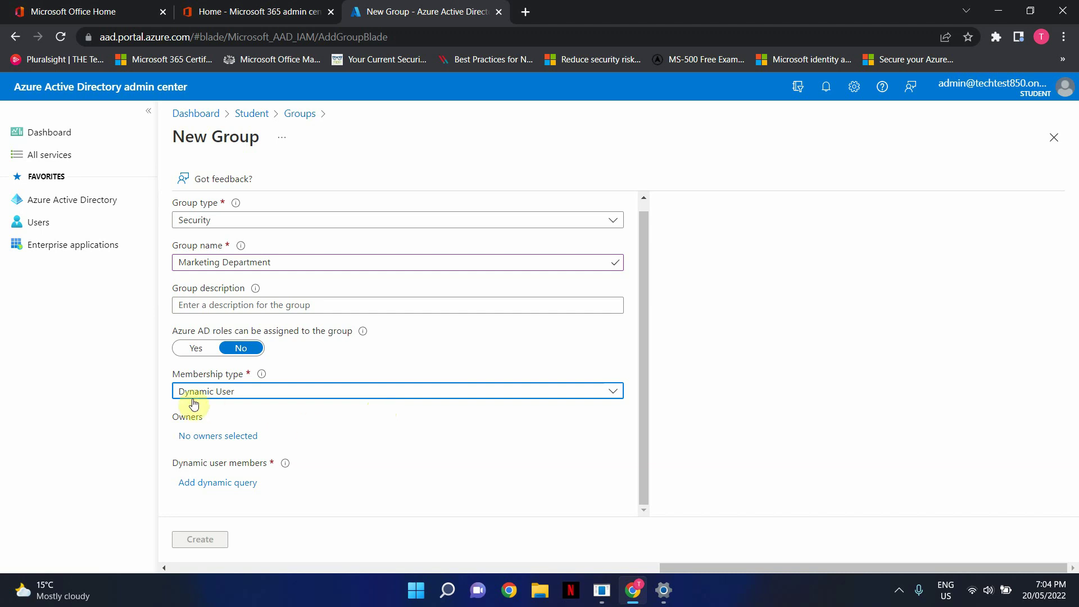
Add a dynamic query on the department property with the Equals operator.
click(208, 484)
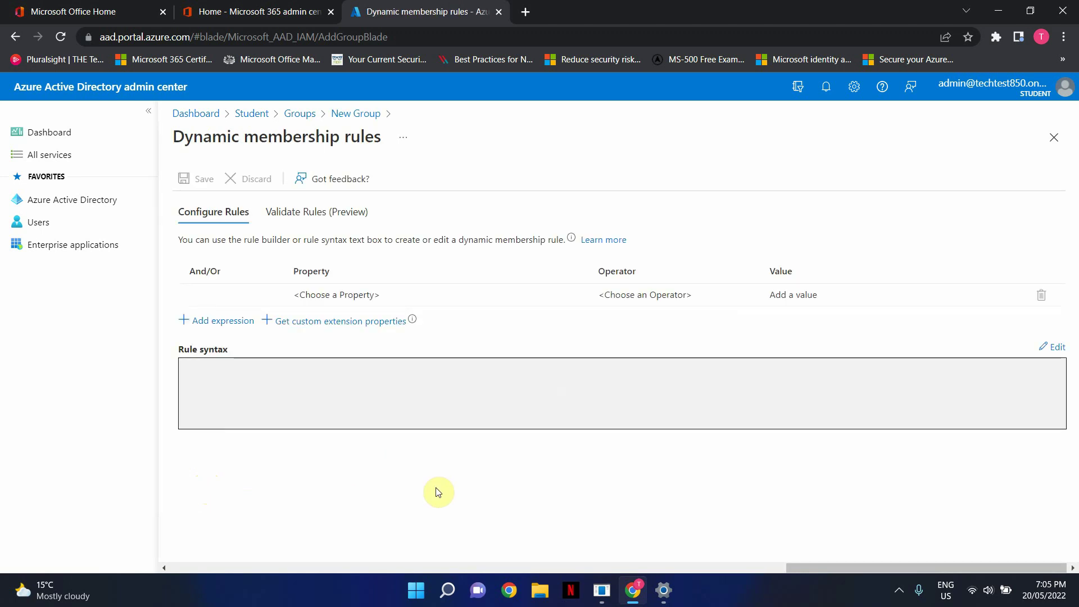
click(385, 295)
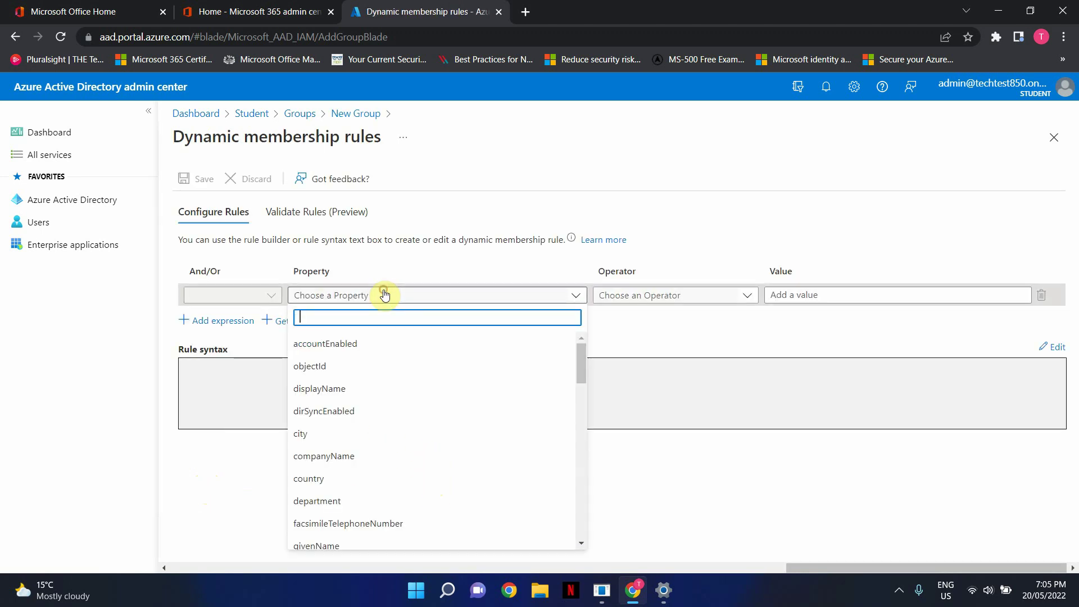
scroll(415, 378, down, 10)
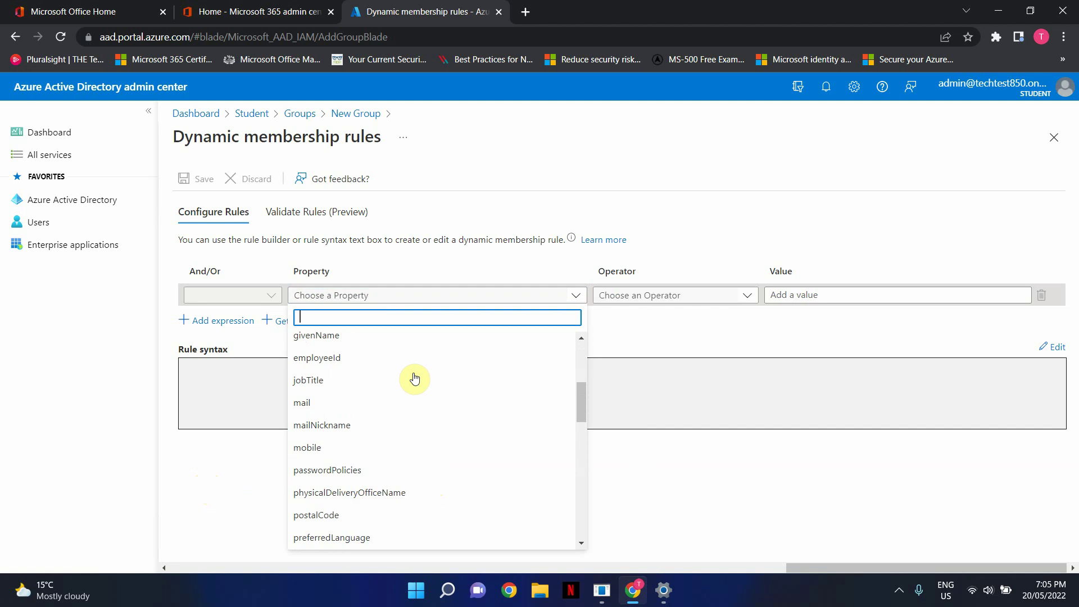
scroll(415, 378, down, 5)
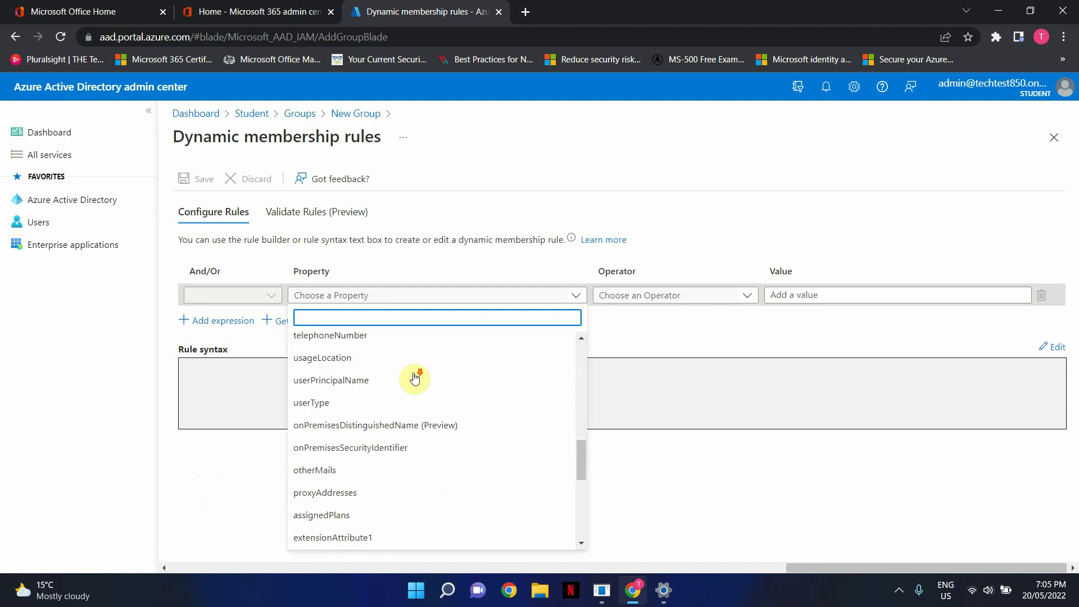
scroll(412, 383, down, 2)
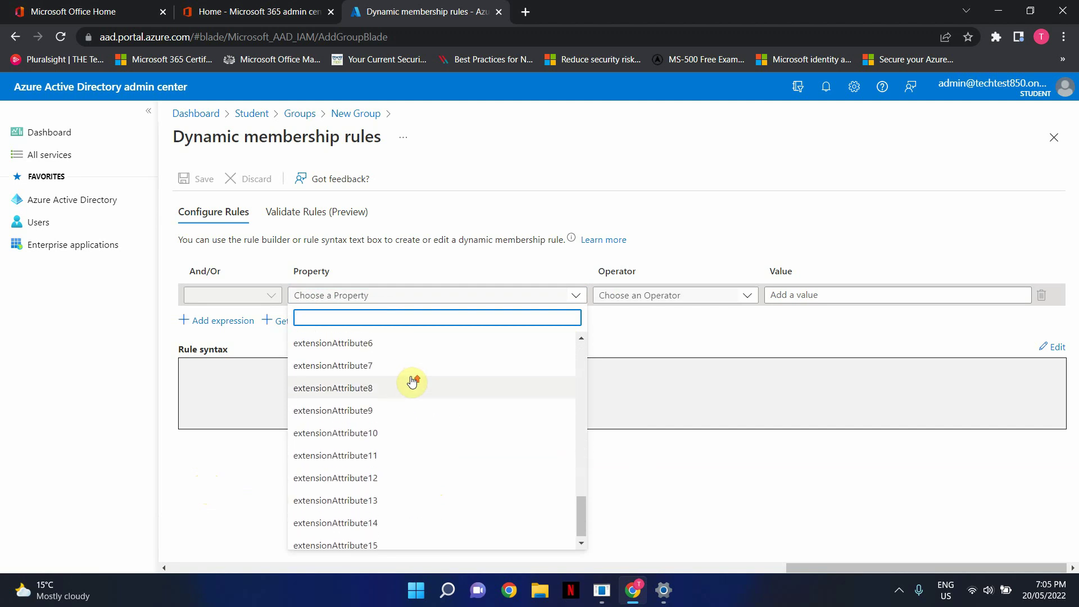
scroll(412, 379, up, 15)
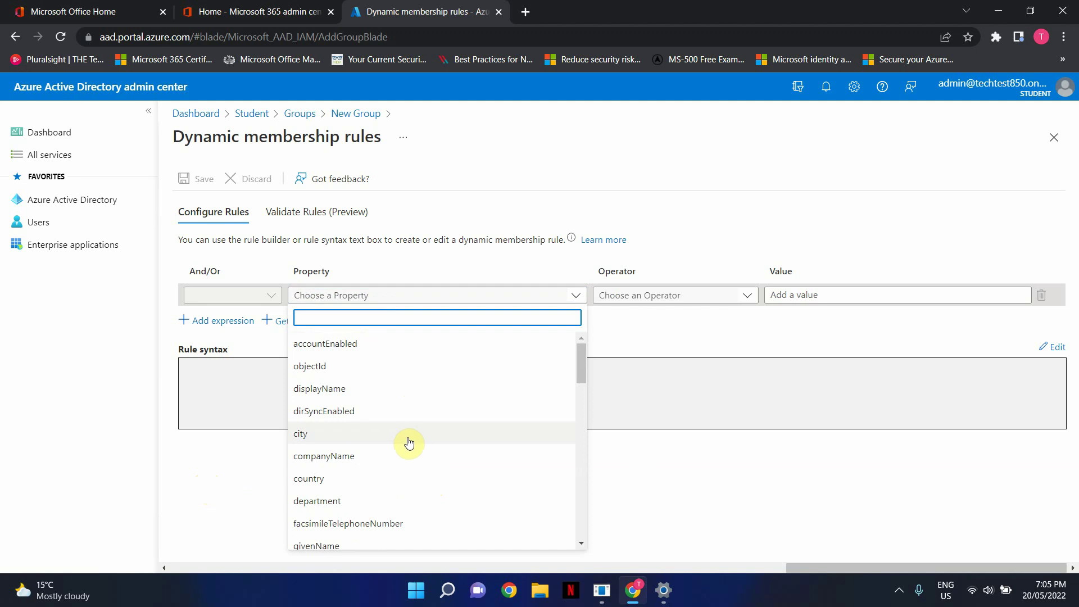
click(318, 500)
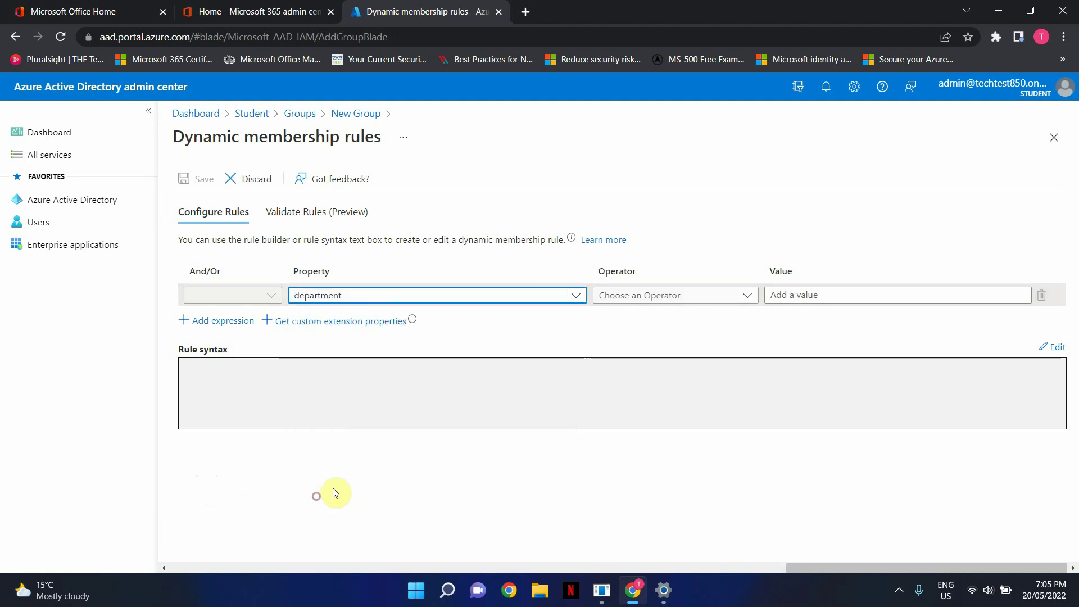
click(612, 293)
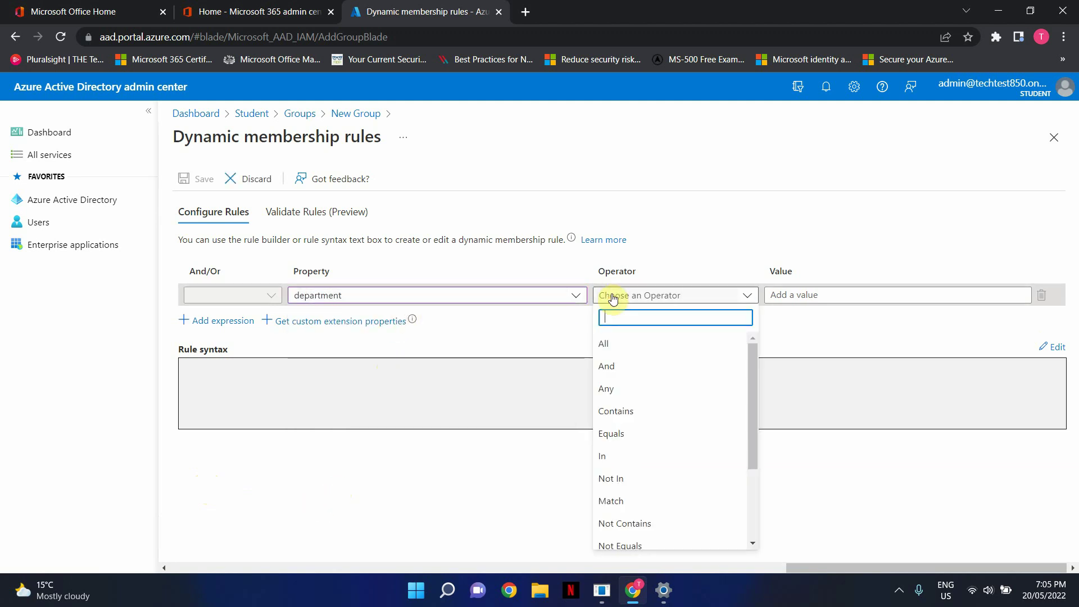
click(636, 431)
Enter Marketing as the rule value and save the membership rule.
click(789, 292)
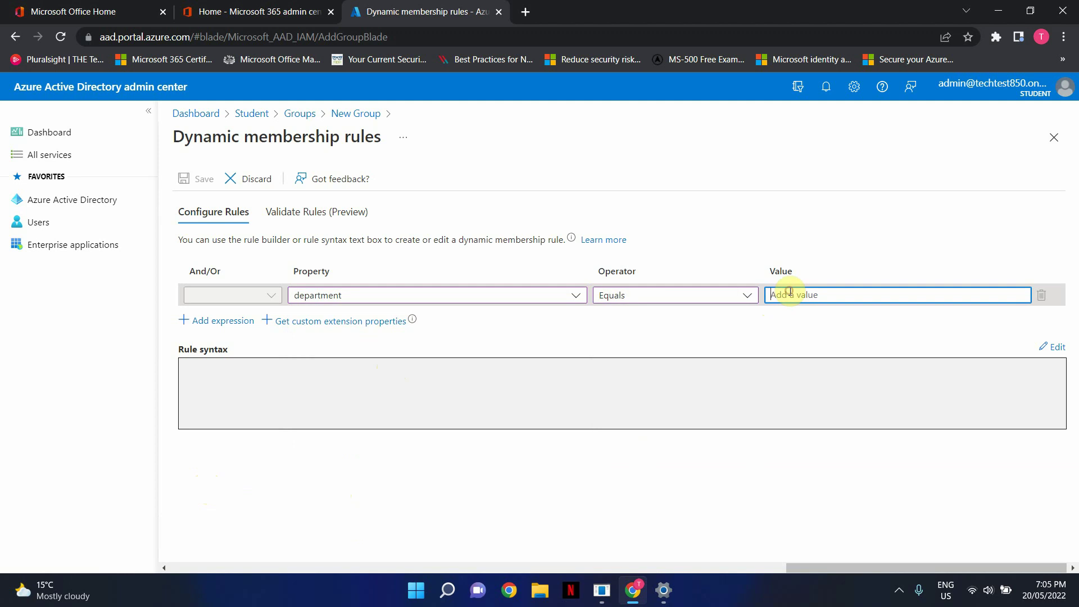
text(Marketing)
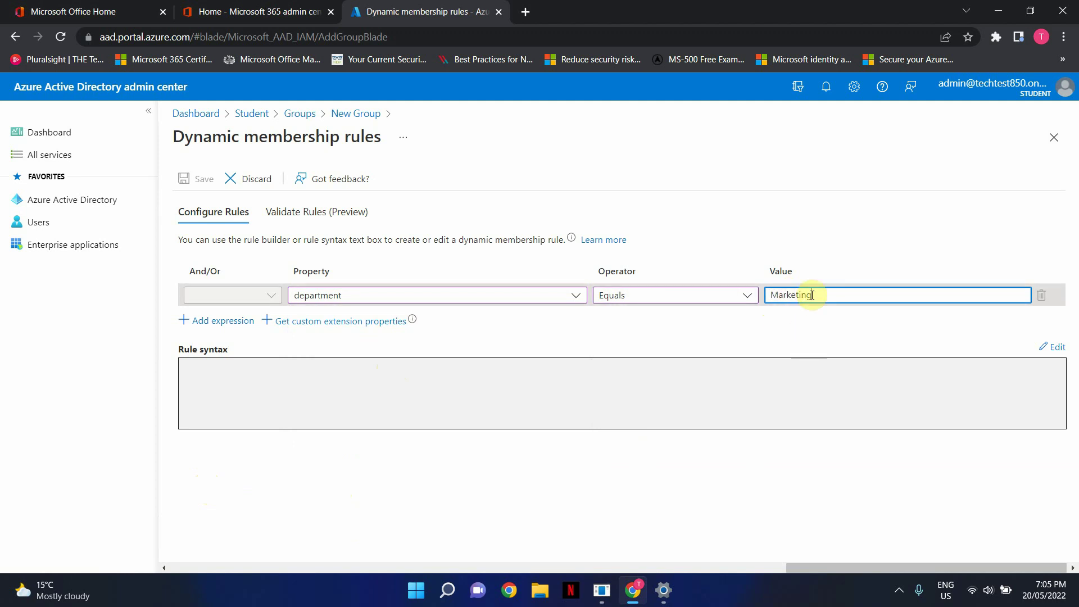
click(450, 331)
click(205, 179)
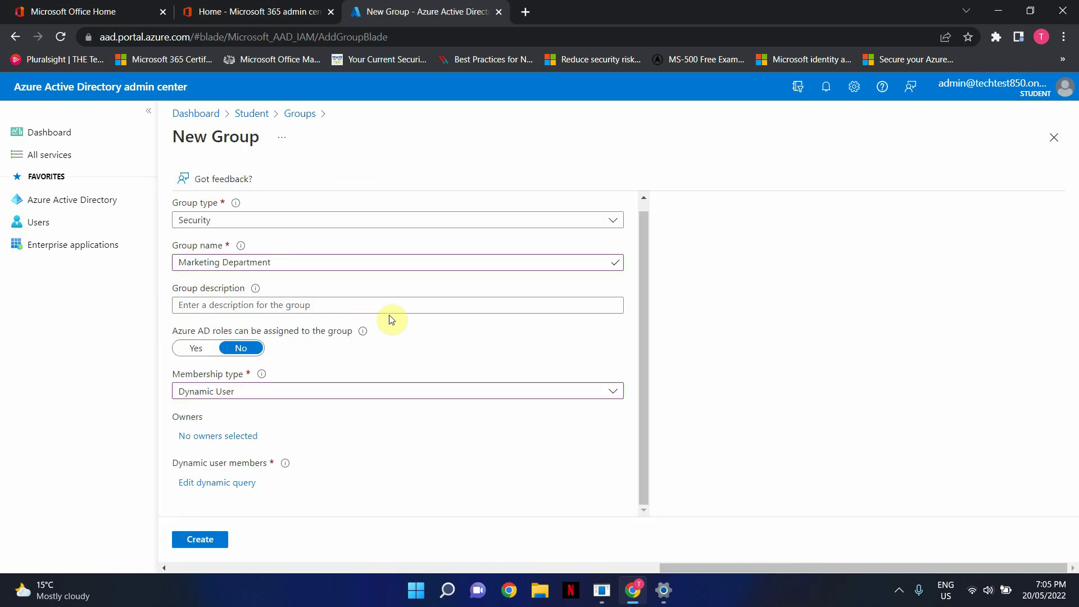
Create the Marketing Department group and search the groups list for 'Marketing'.
click(203, 540)
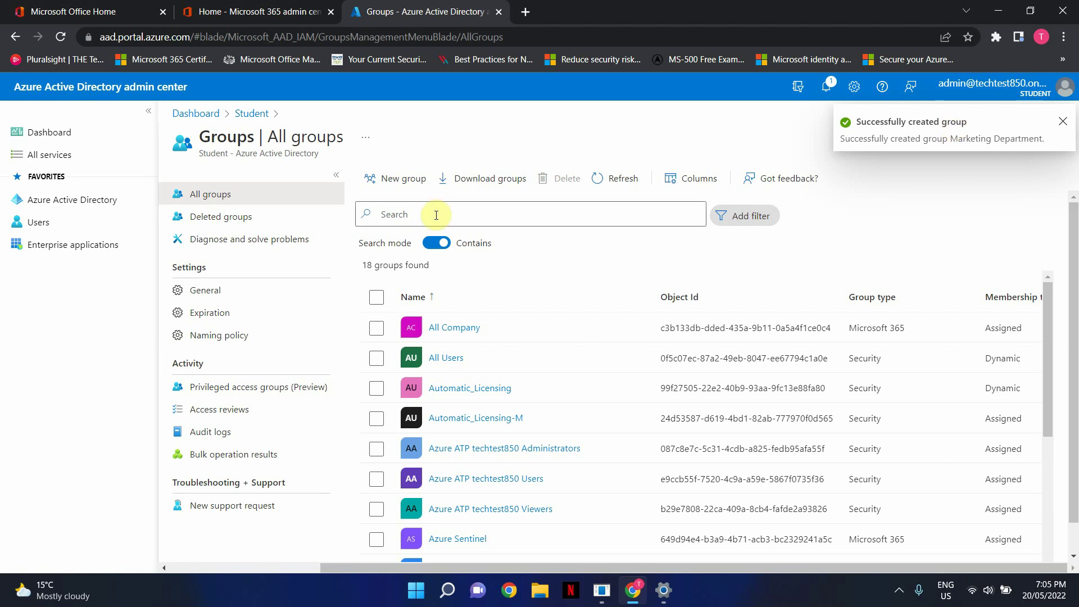
click(437, 214)
text(Marketing)
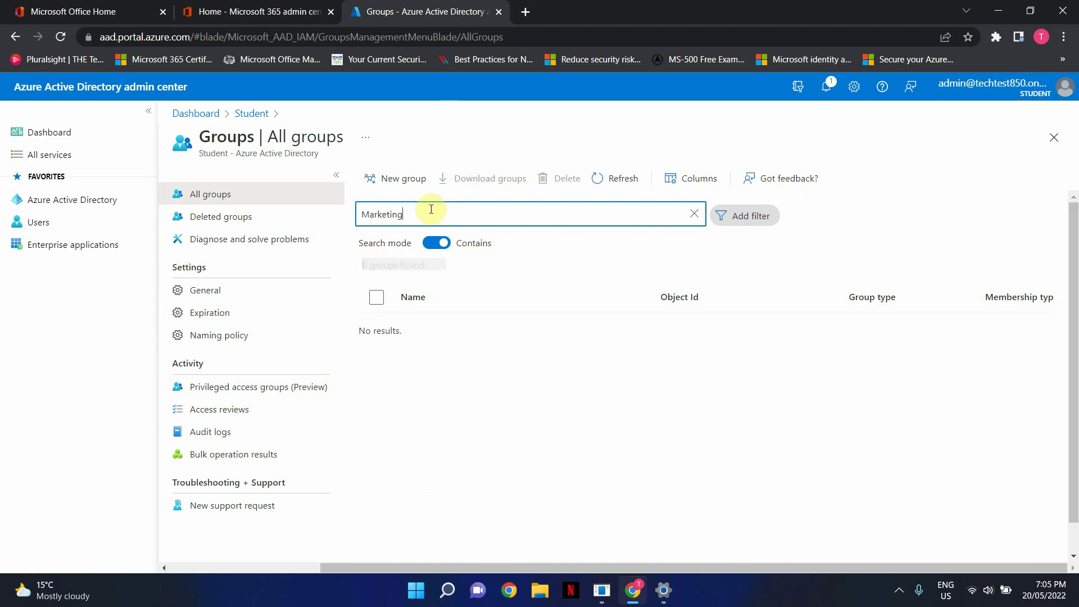
Reload the groups page and search 'Marketing' again to find the new group.
click(60, 36)
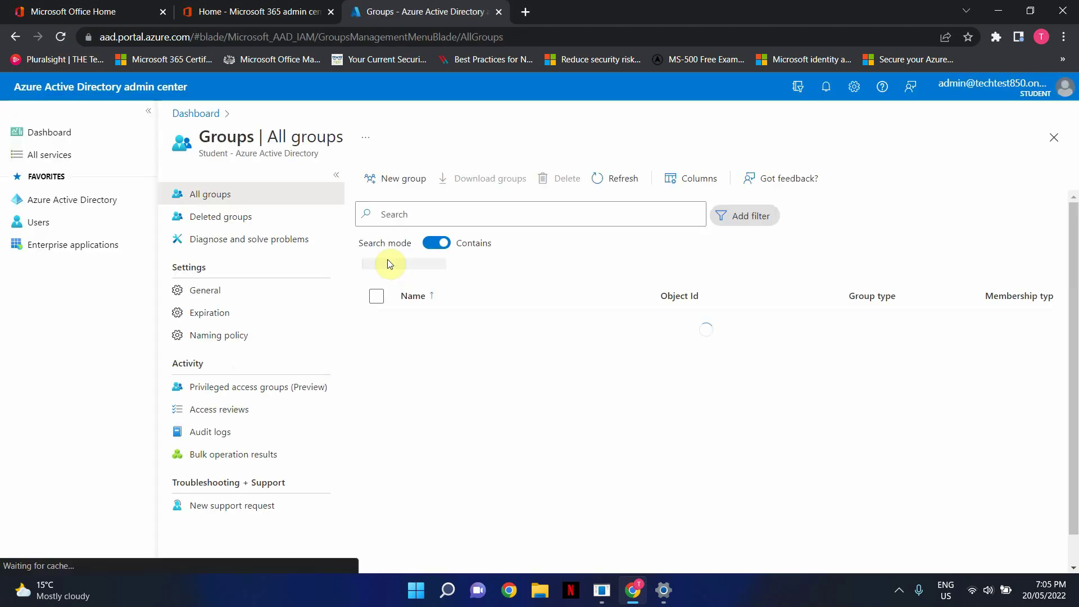
click(415, 213)
text(Marketing)
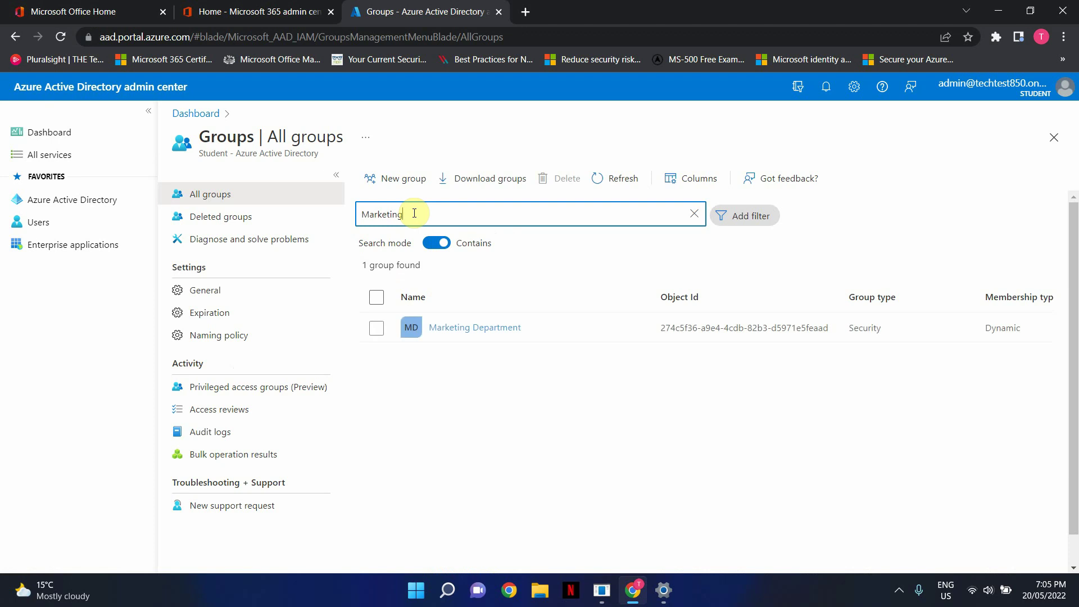
Open Marketing Department from the results and scroll its overview to the 0 direct members count.
click(511, 329)
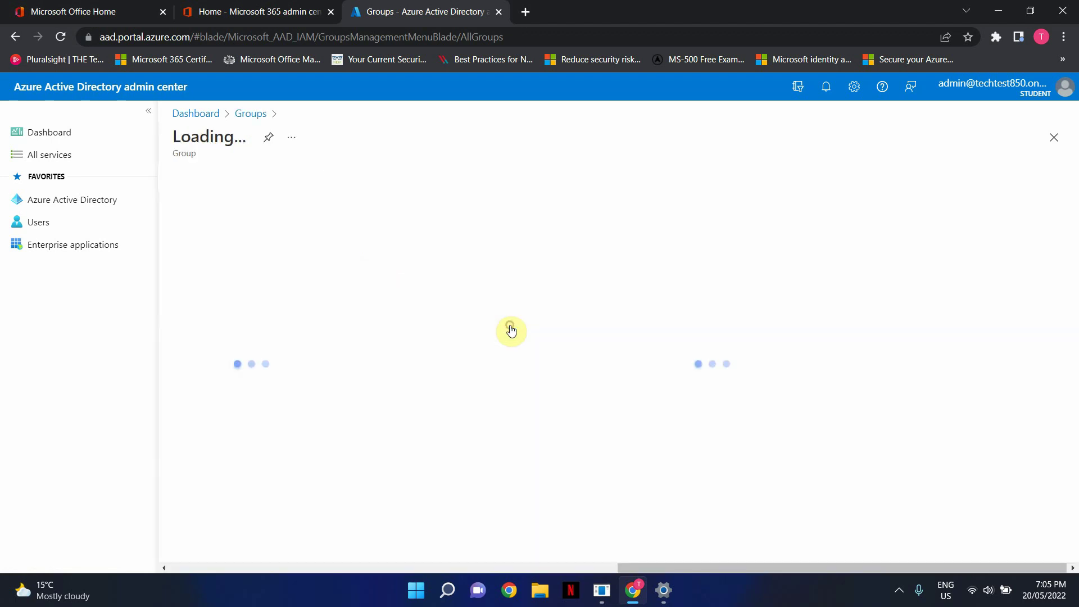
scroll(467, 389, down, 3)
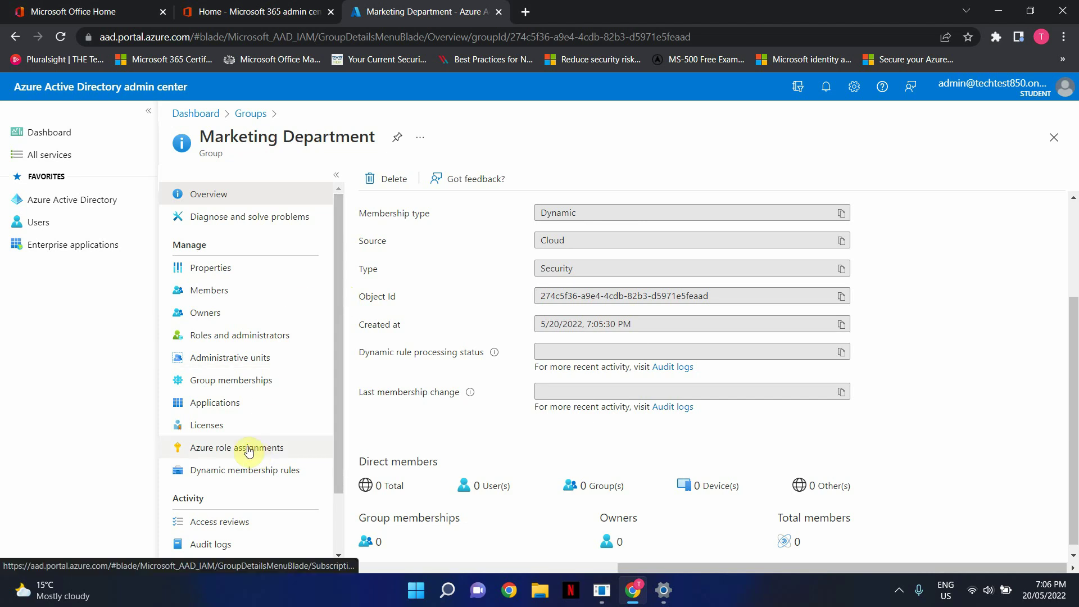
Assign the Dynamics 365 for Talent license to Marketing Department, then go to All users.
click(212, 426)
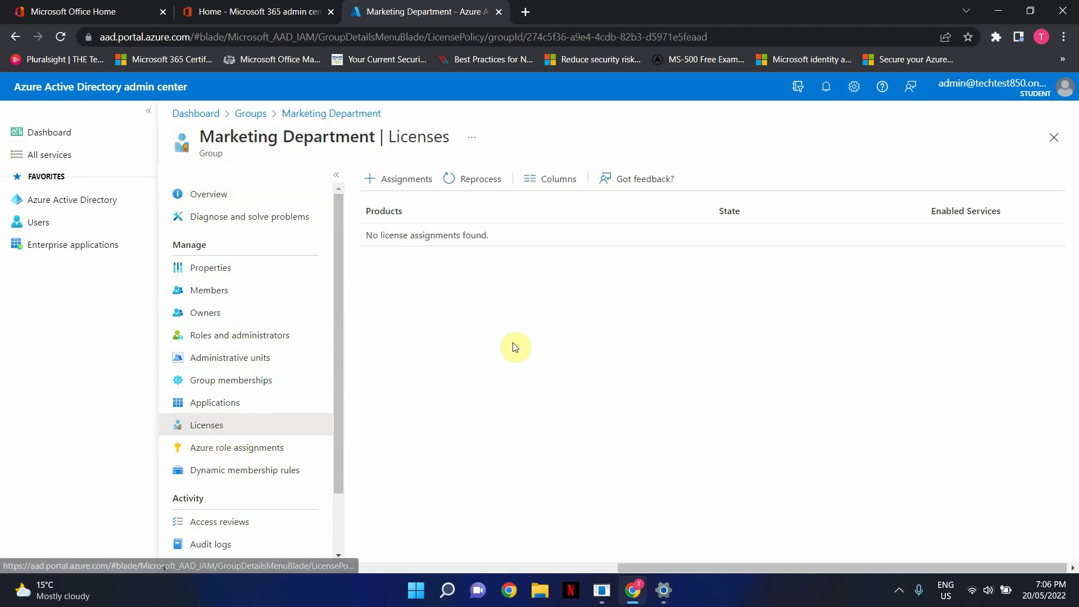
click(419, 179)
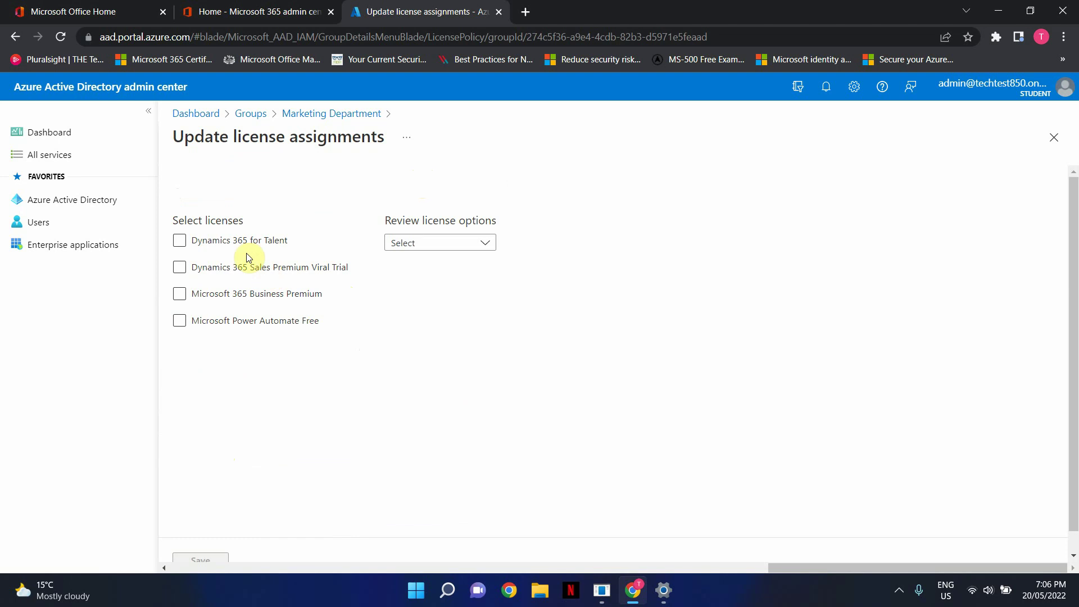
click(180, 243)
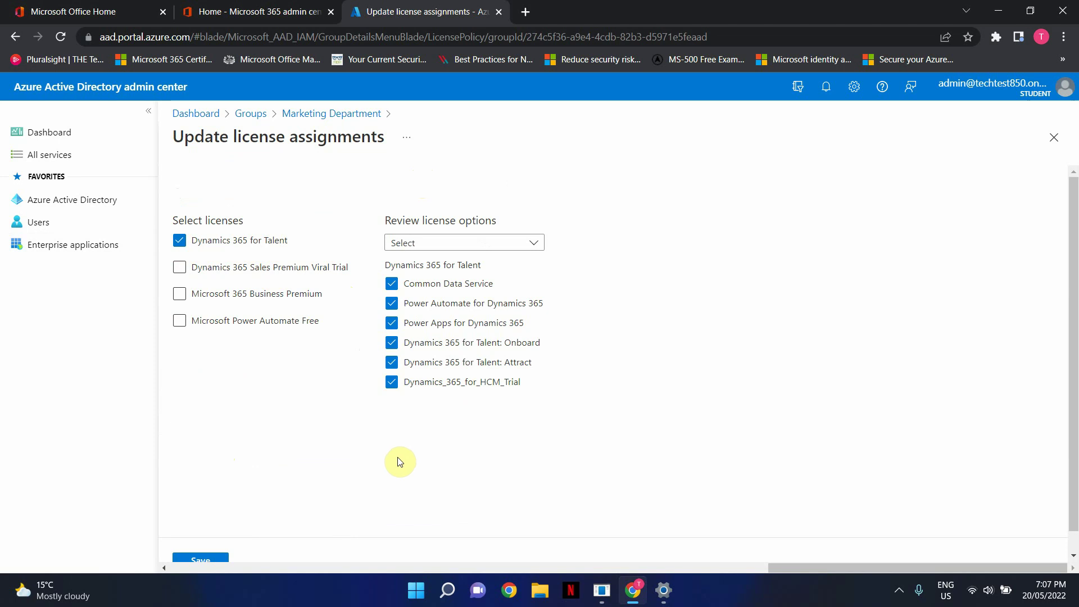
scroll(270, 534, down, 1)
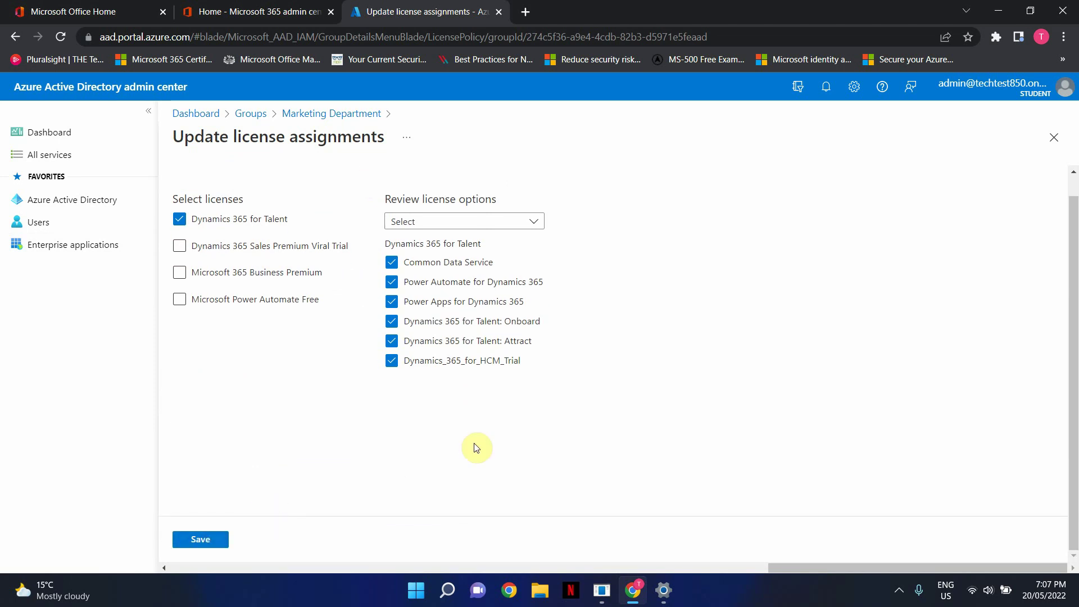
click(191, 540)
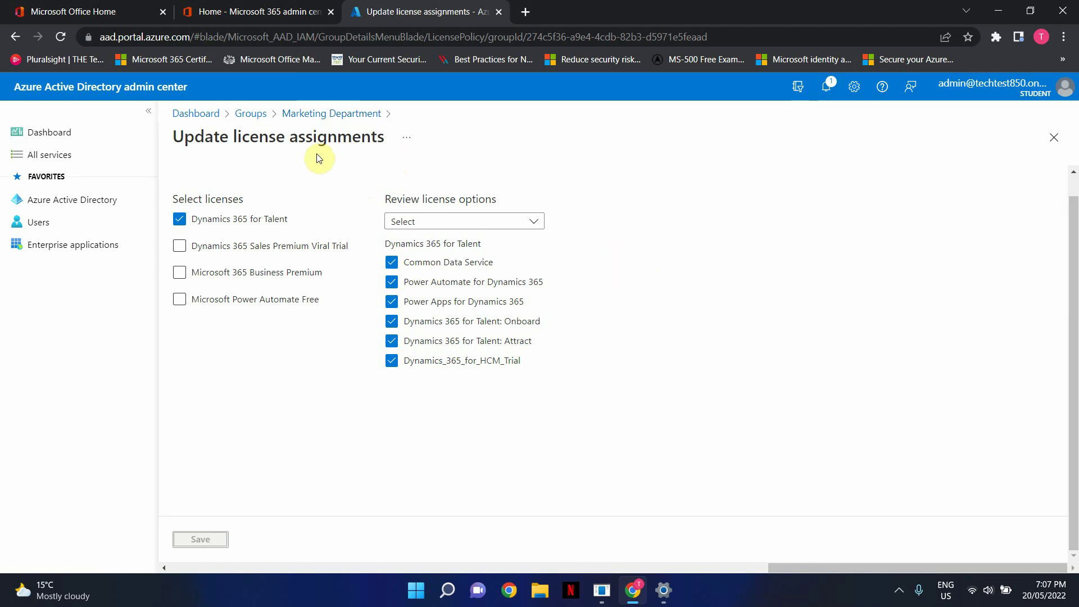
click(64, 224)
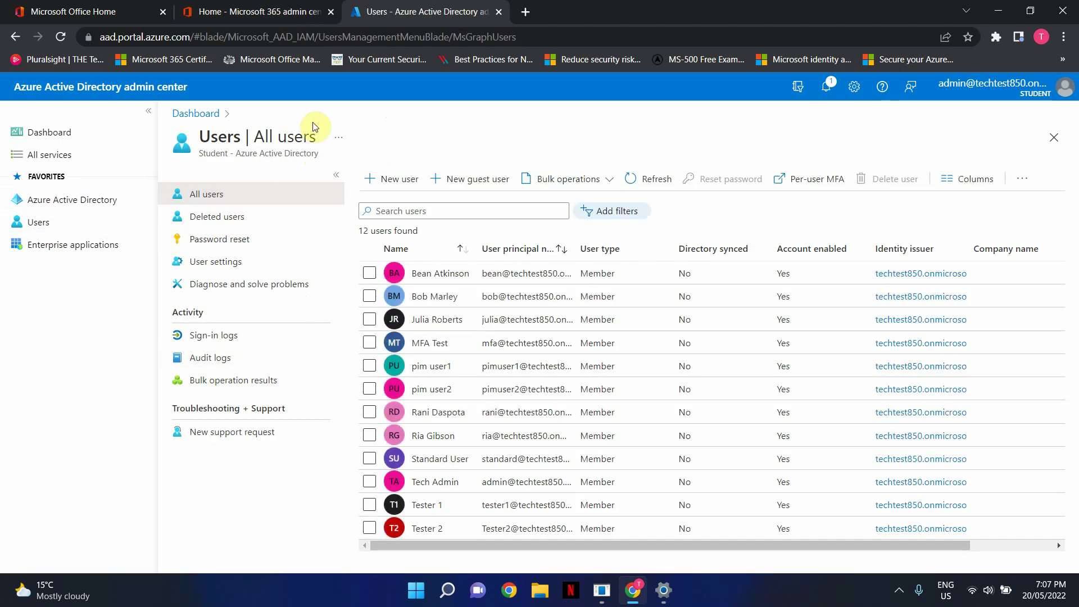
Switch to the Microsoft 365 admin center tab and expand the Users section.
click(233, 11)
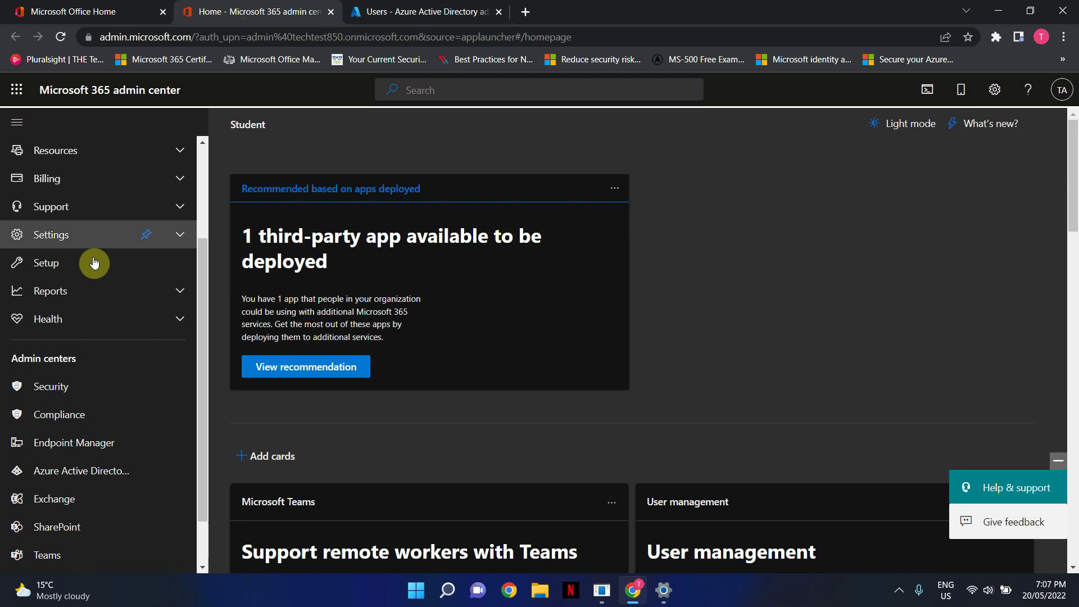
scroll(94, 263, up, 3)
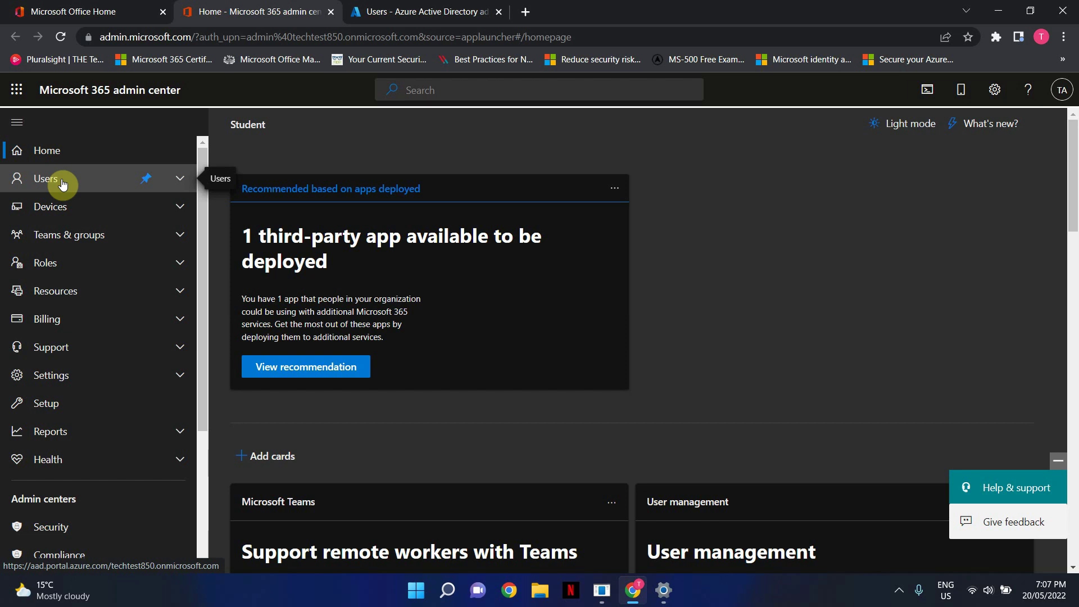
click(101, 180)
Start adding an active user and enter the new user's first and last name.
click(80, 206)
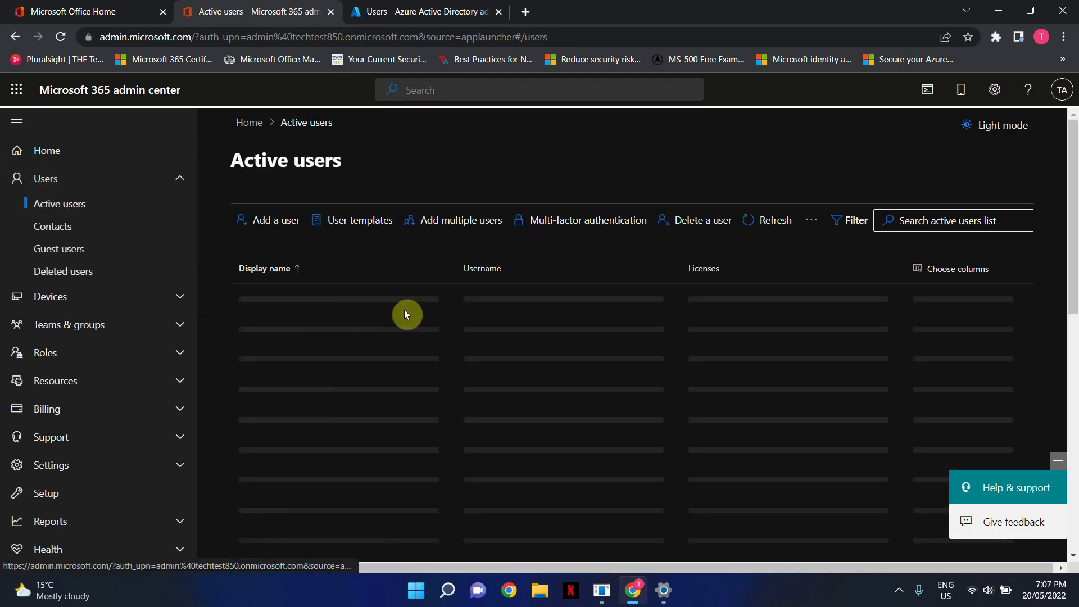
click(270, 221)
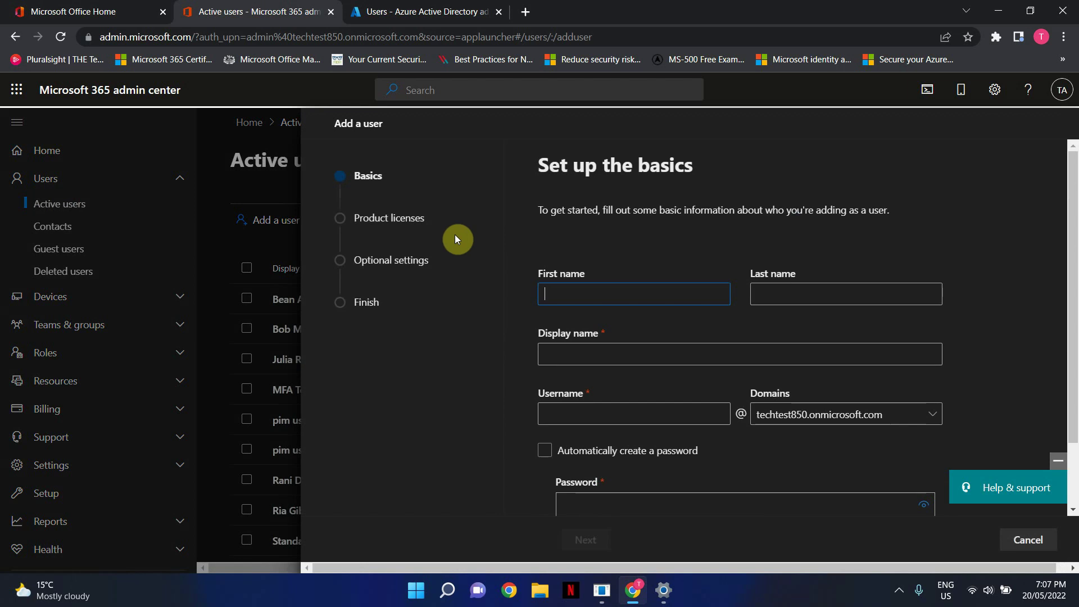
click(573, 293)
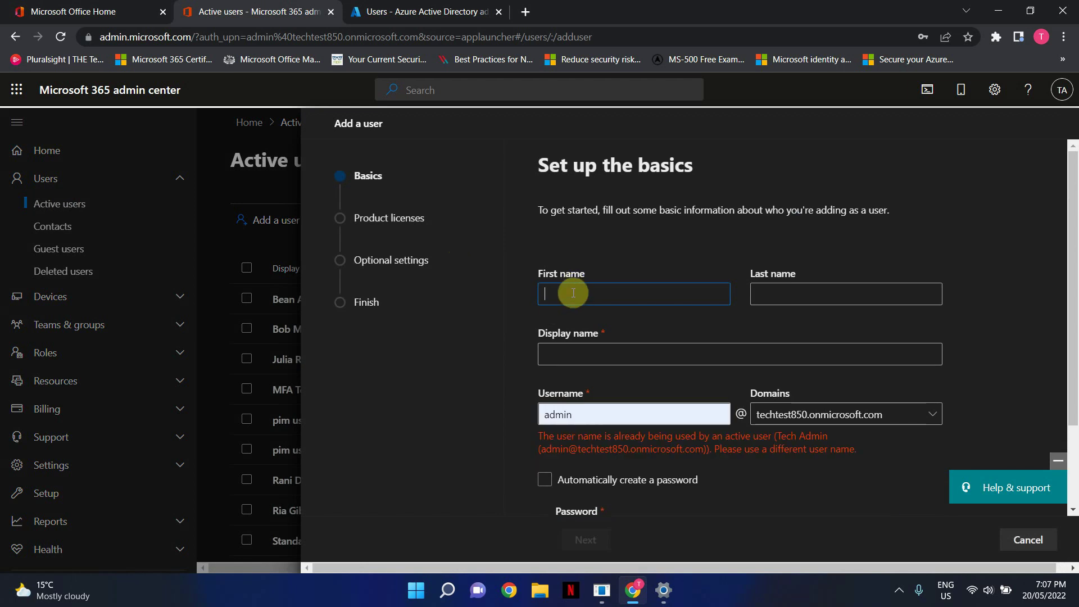
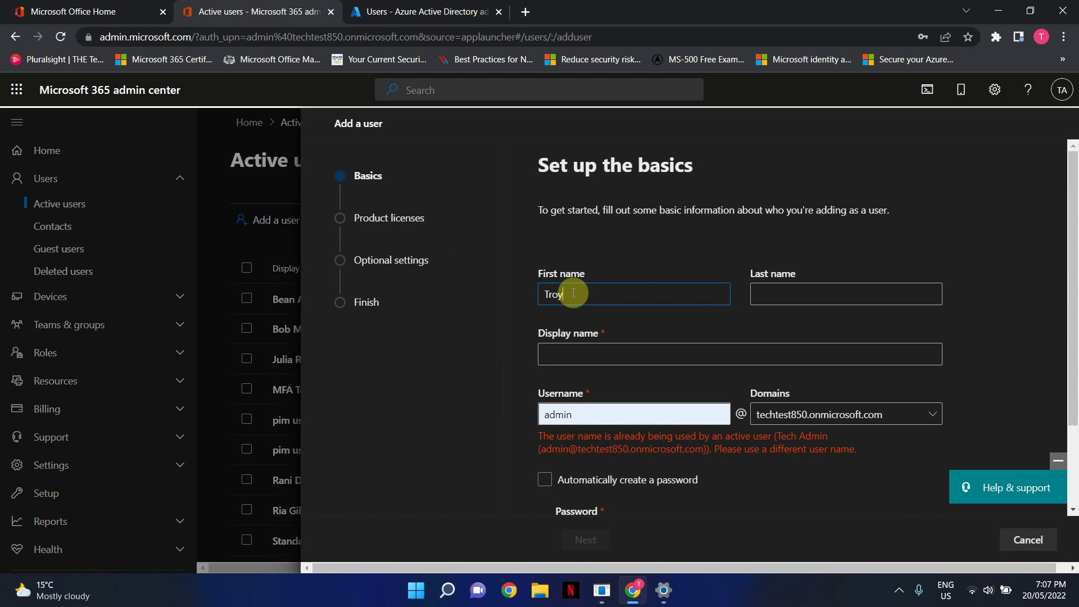
key(Tab)
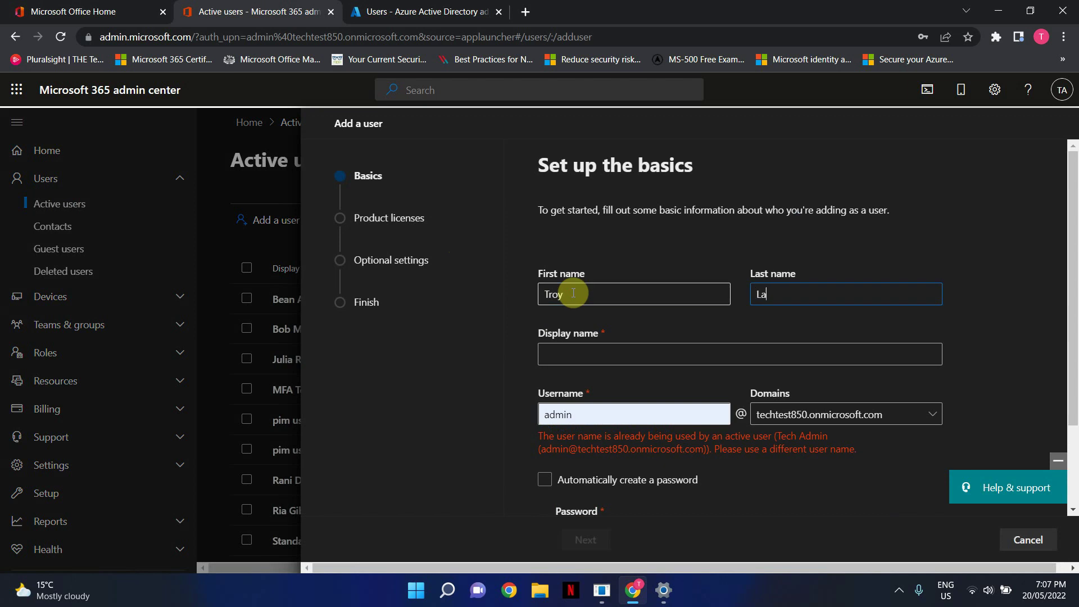
click(643, 351)
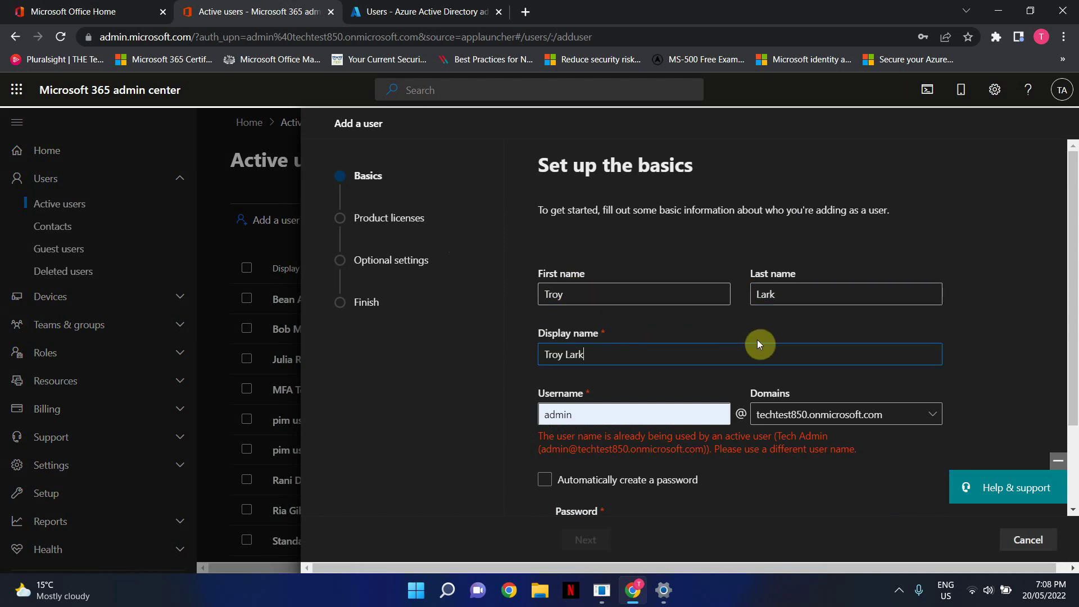
Replace the autofilled username with the new user's chosen username.
scroll(694, 380, down, 1)
click(622, 343)
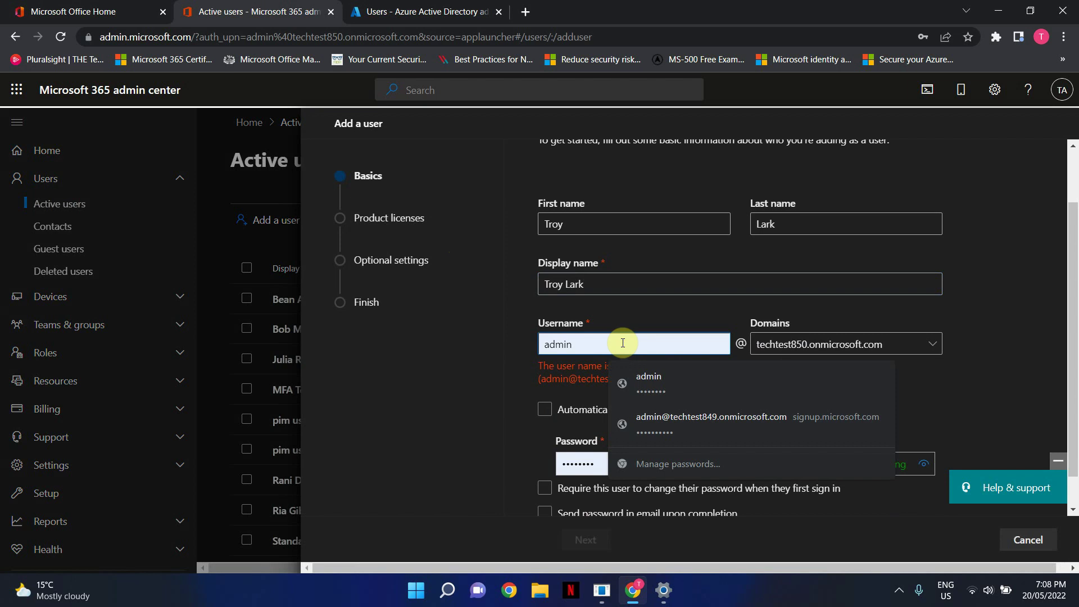
key(BackSpace)
key(BackSpace)
key(BackSpace)
key(BackSpace)
key(BackSpace)
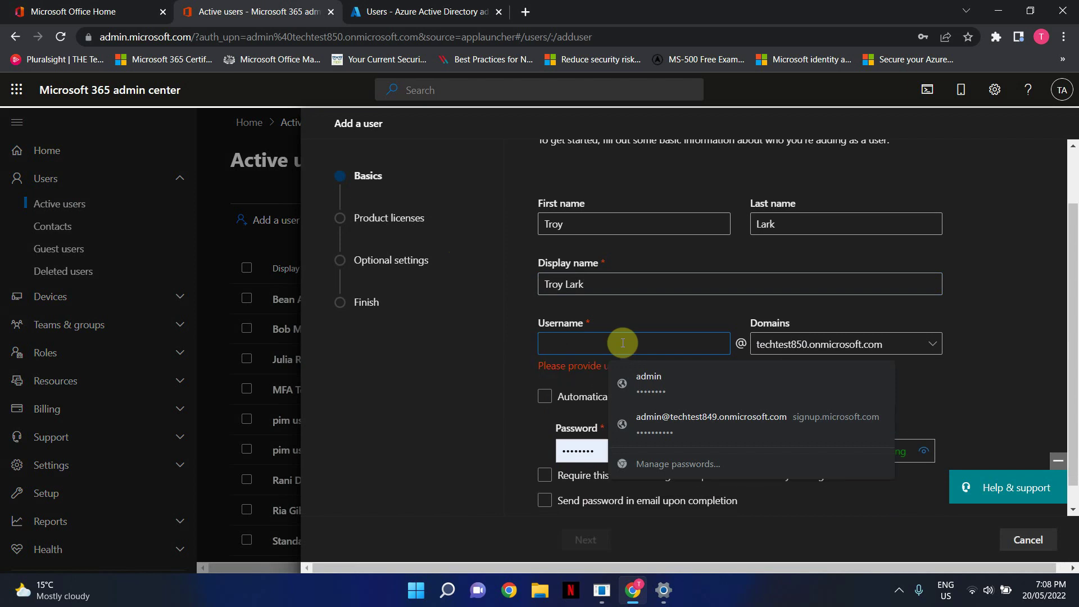
text(troy)
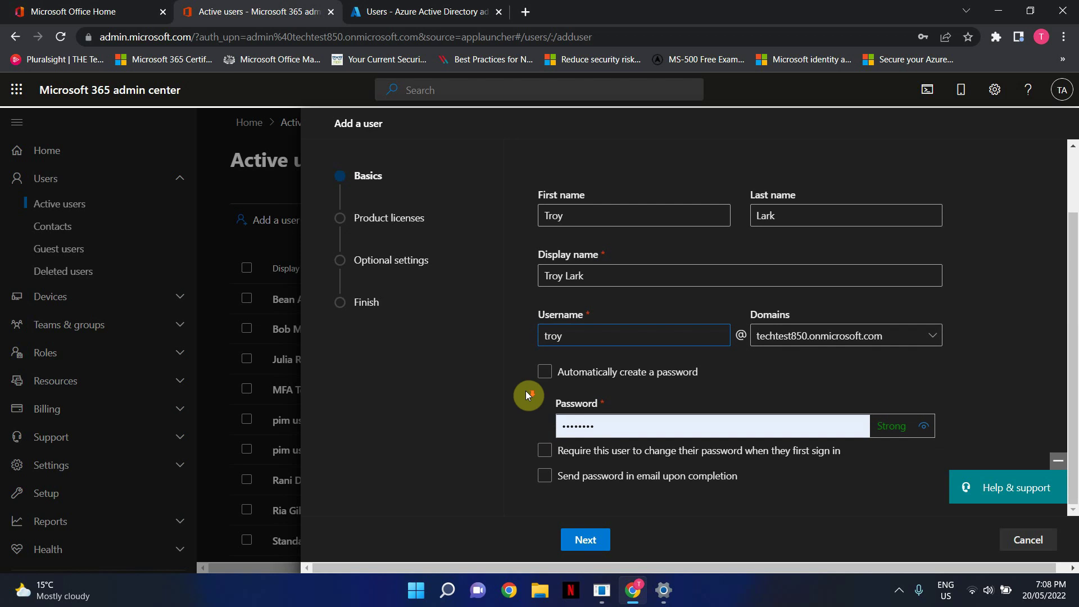
Set a manual password for the new user, dismissing the browser's save-password prompt.
click(614, 426)
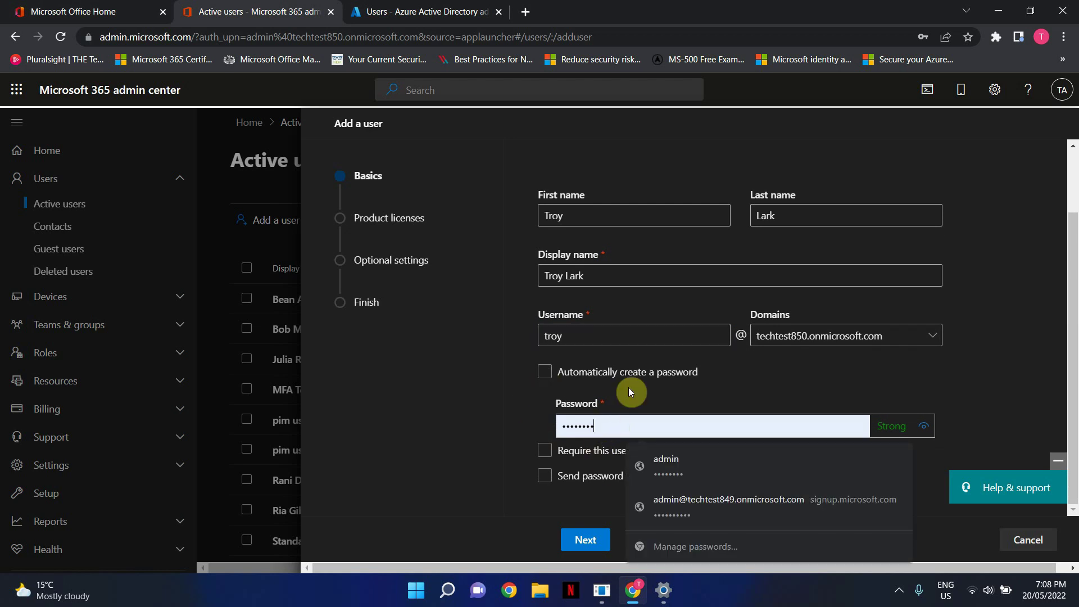
key(BackSpace)
key(BackSpace)
key(BackSpace)
key(BackSpace)
key(BackSpace)
key(BackSpace)
key(BackSpace)
key(BackSpace)
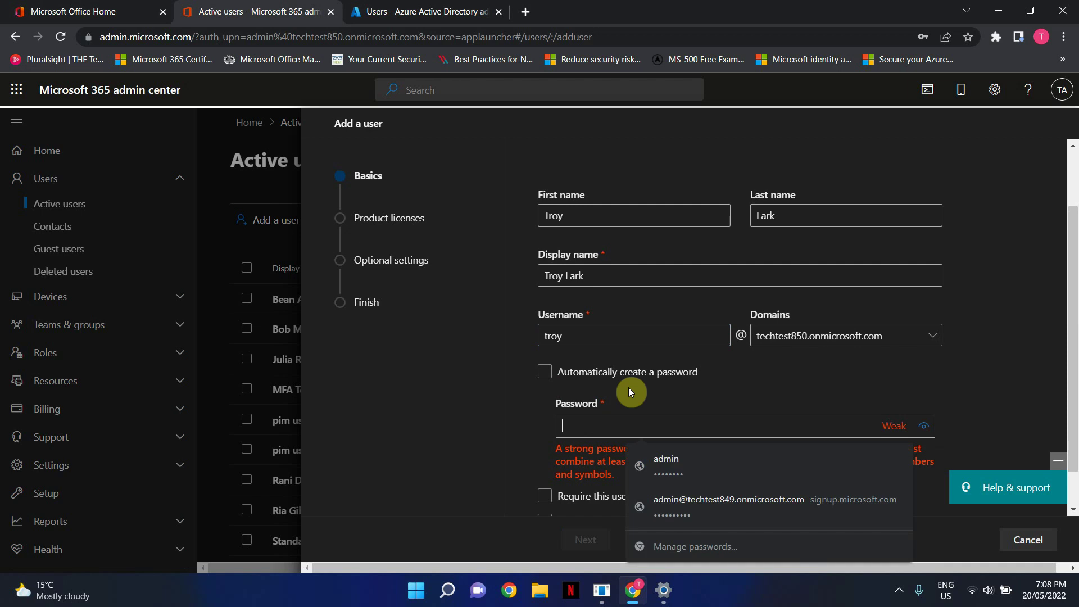
text(••••)
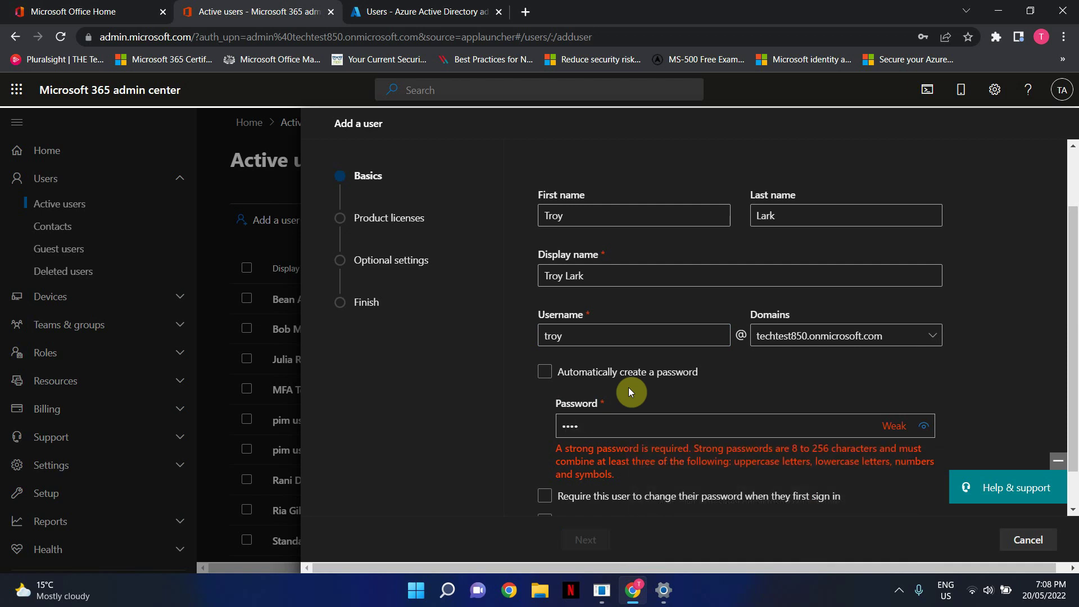
key(BackSpace)
key(BackSpace)
key(BackSpace)
key(BackSpace)
text(••••••••)
click(687, 372)
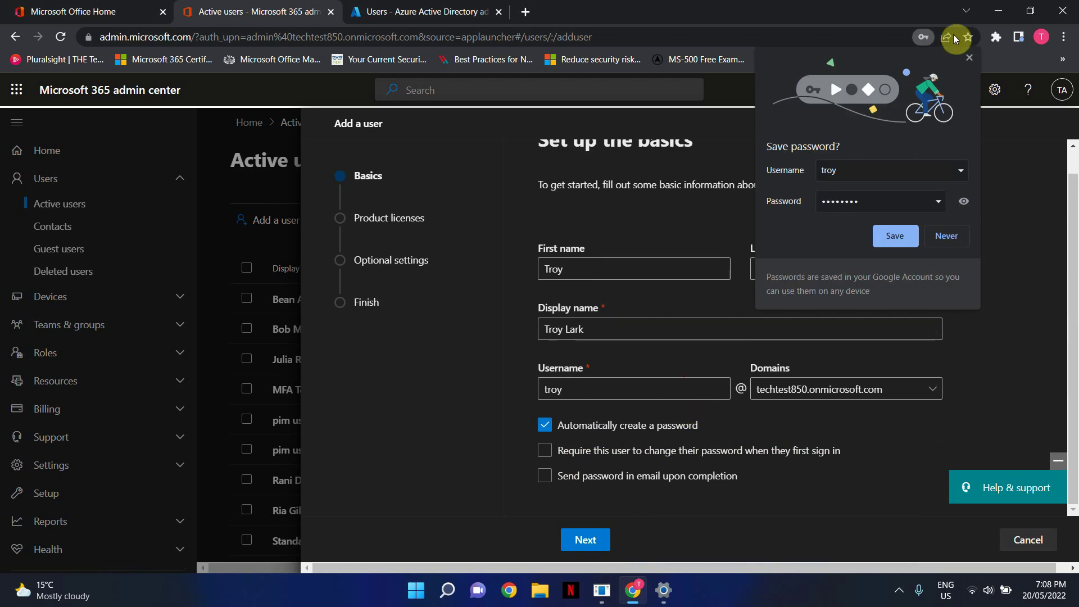
click(969, 61)
click(545, 425)
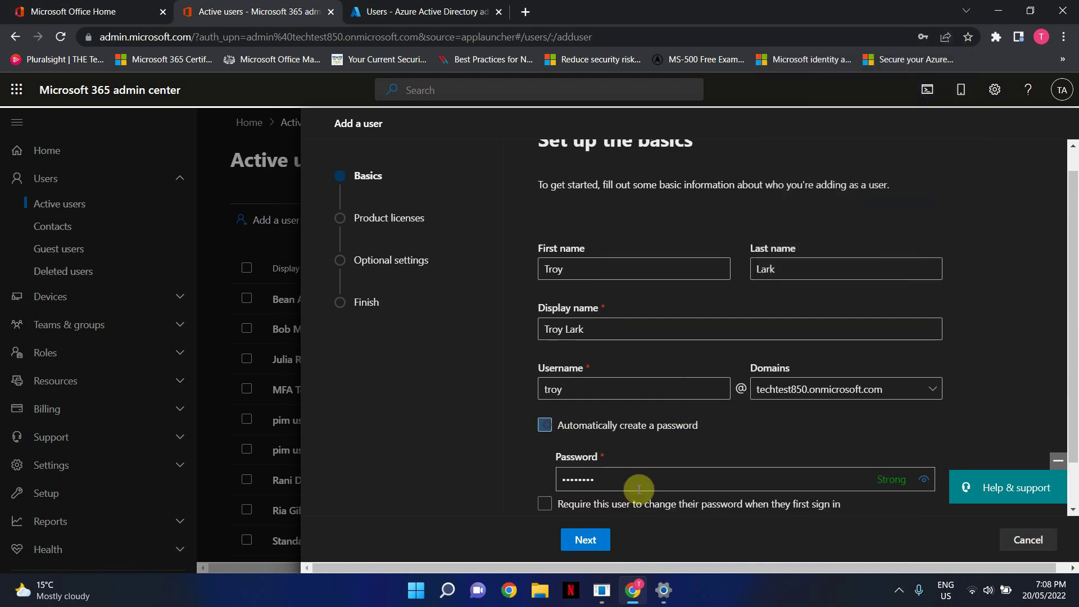
scroll(621, 478, down, 1)
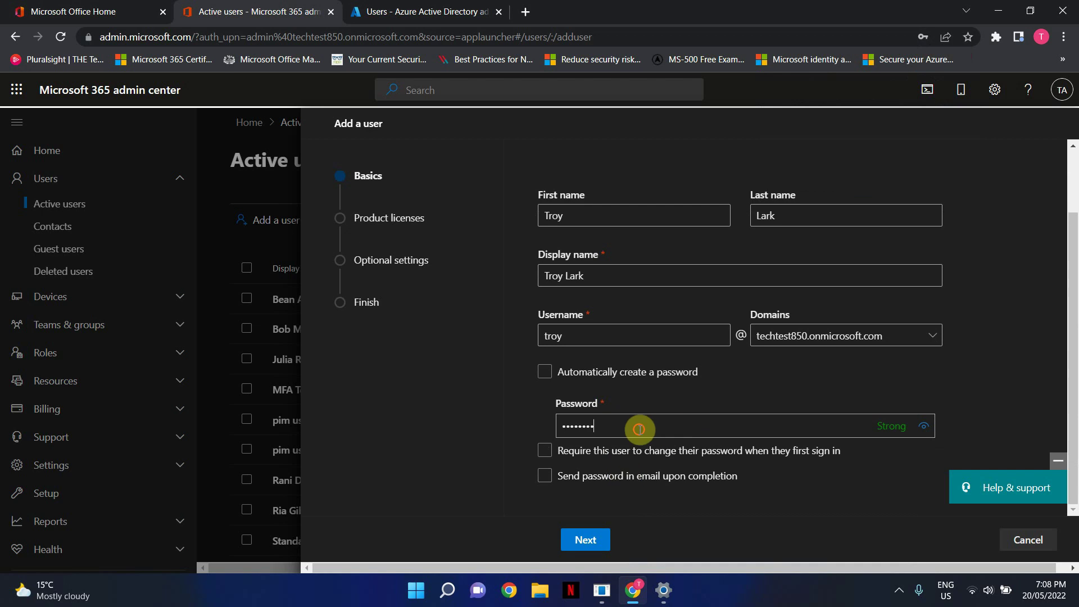
drag(638, 426, 538, 430)
text(P)
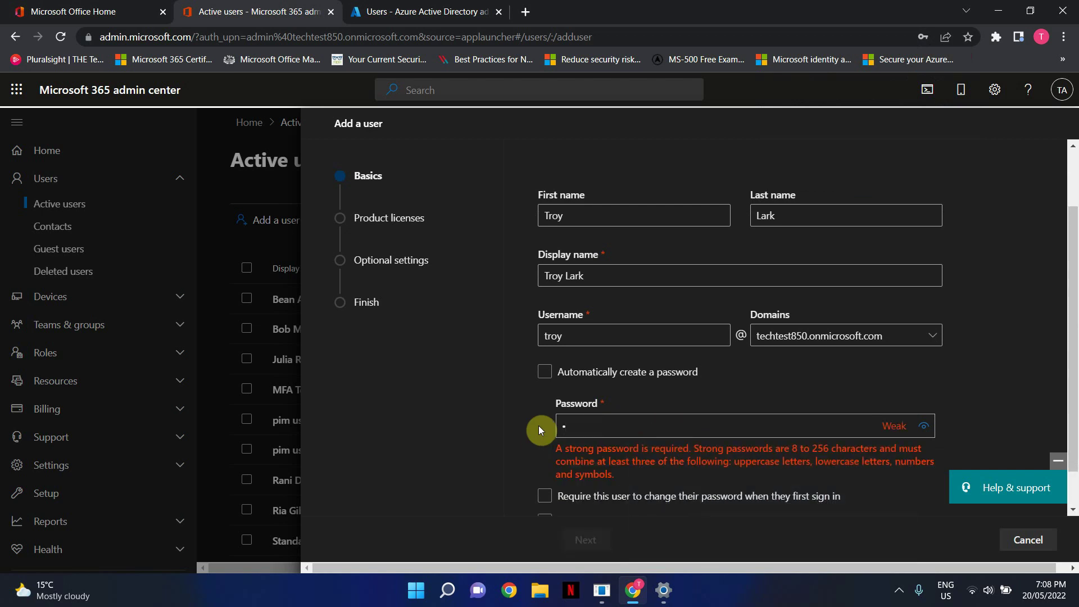
text(••••••••)
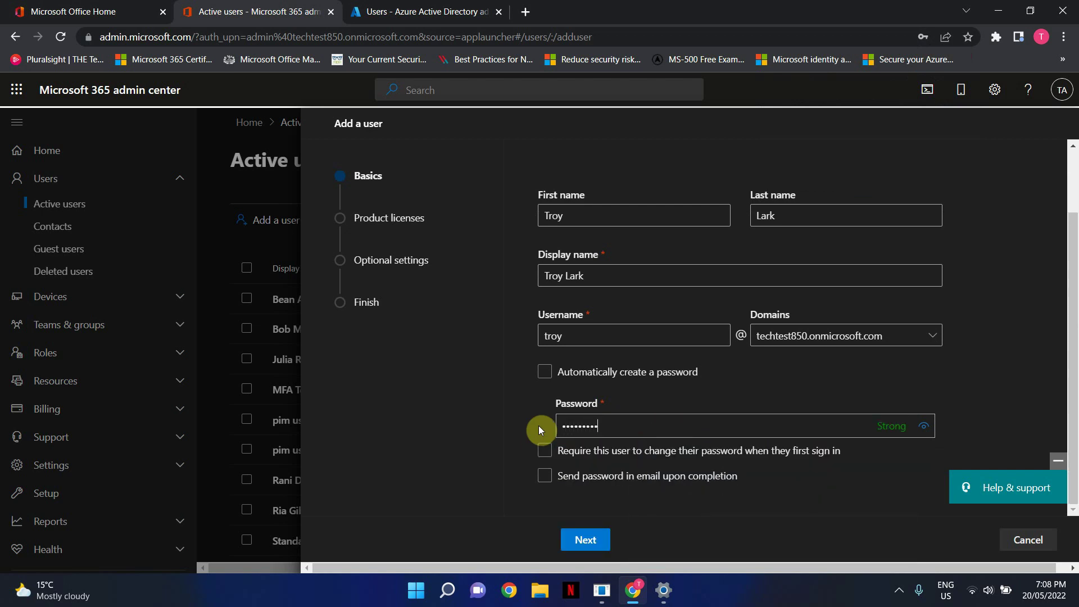
On Product licenses, untick Dynamics 365 Sales Premium Viral Trial and choose to create the user without a license.
click(585, 539)
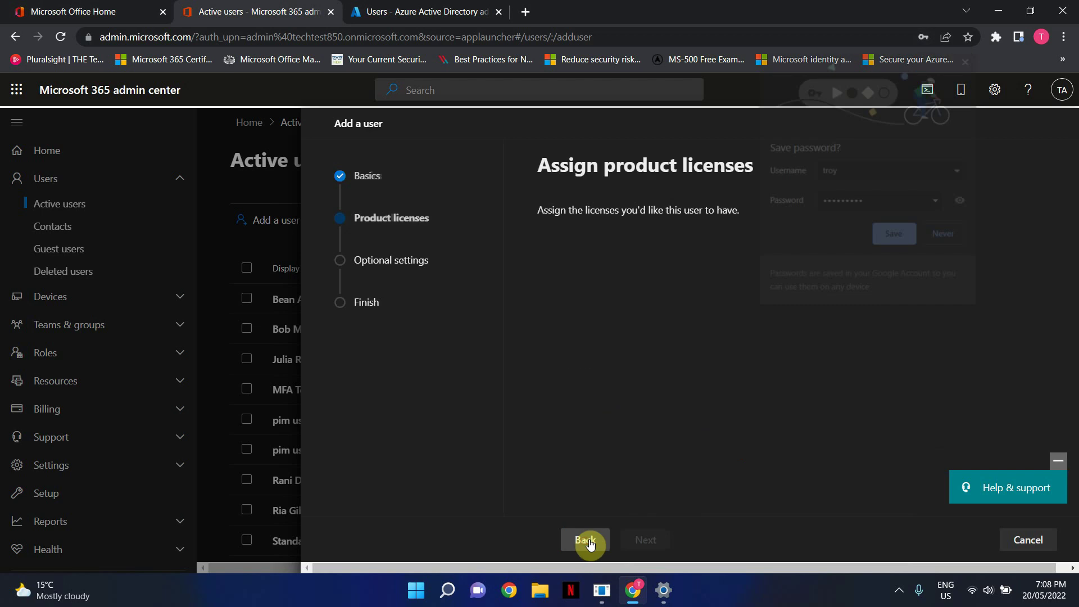
click(972, 60)
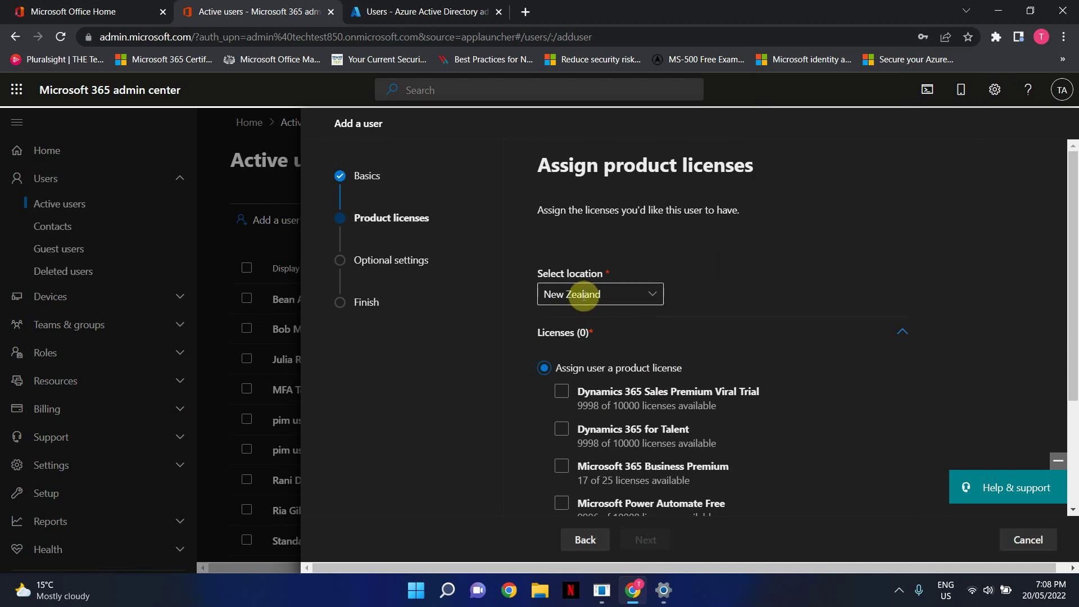
scroll(828, 306, down, 3)
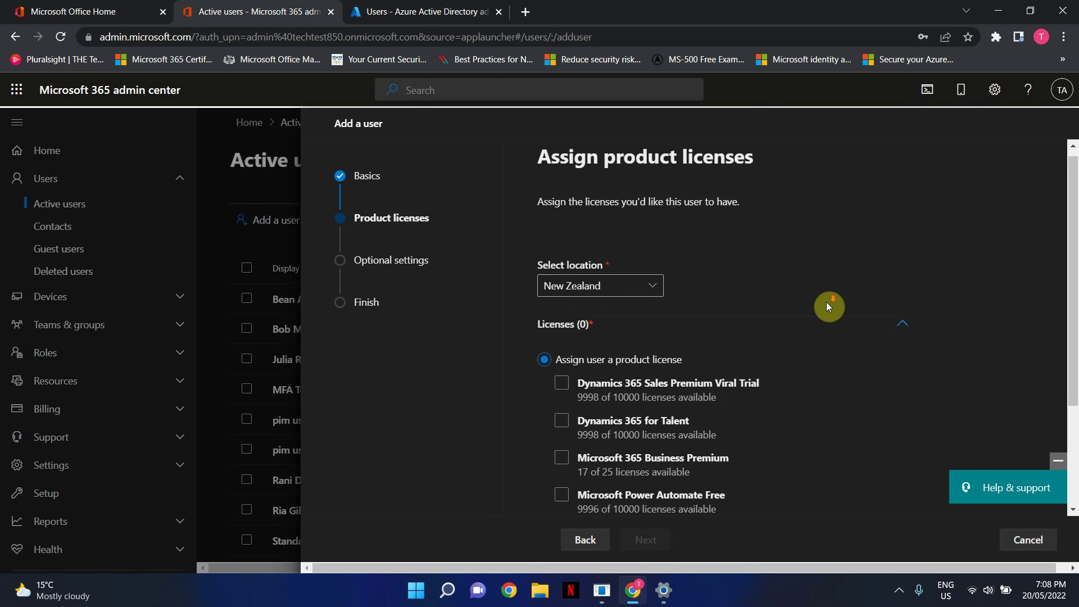
click(705, 236)
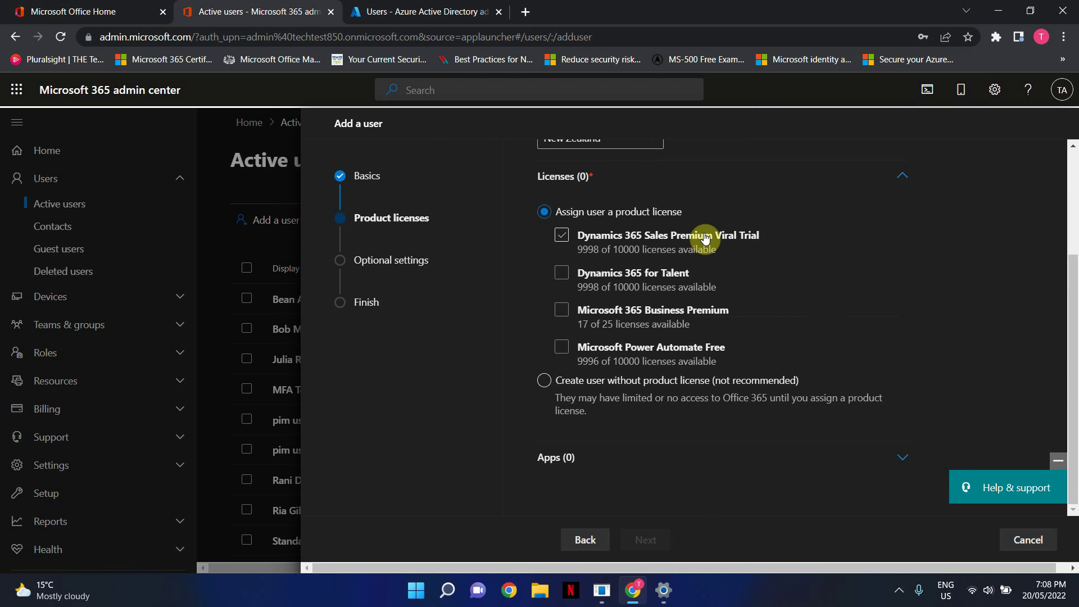
click(705, 238)
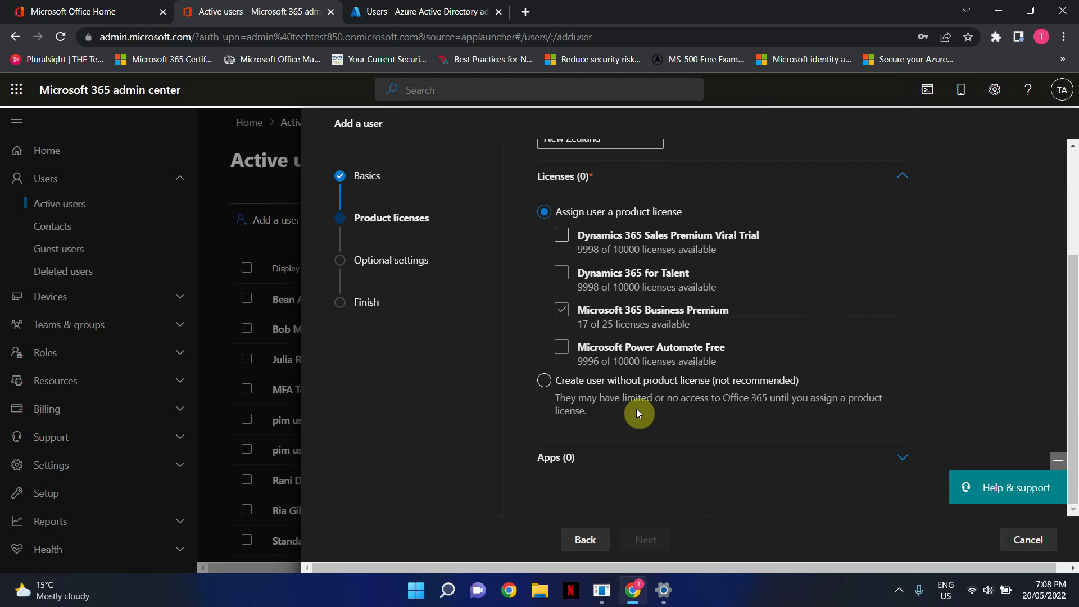
click(541, 387)
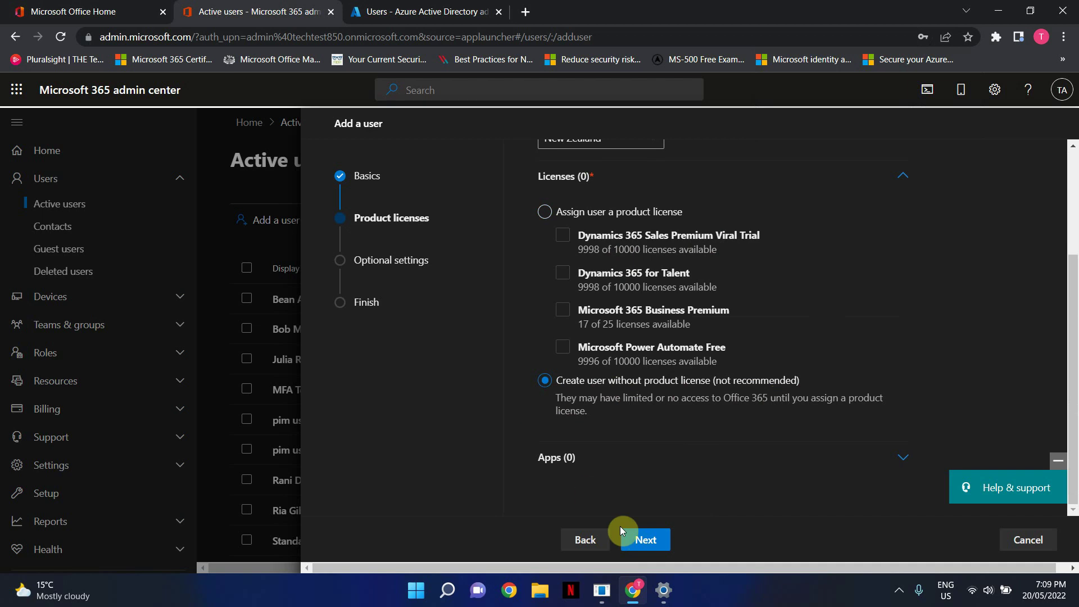
Go back to the basic user details and return to the Product licenses step.
click(585, 540)
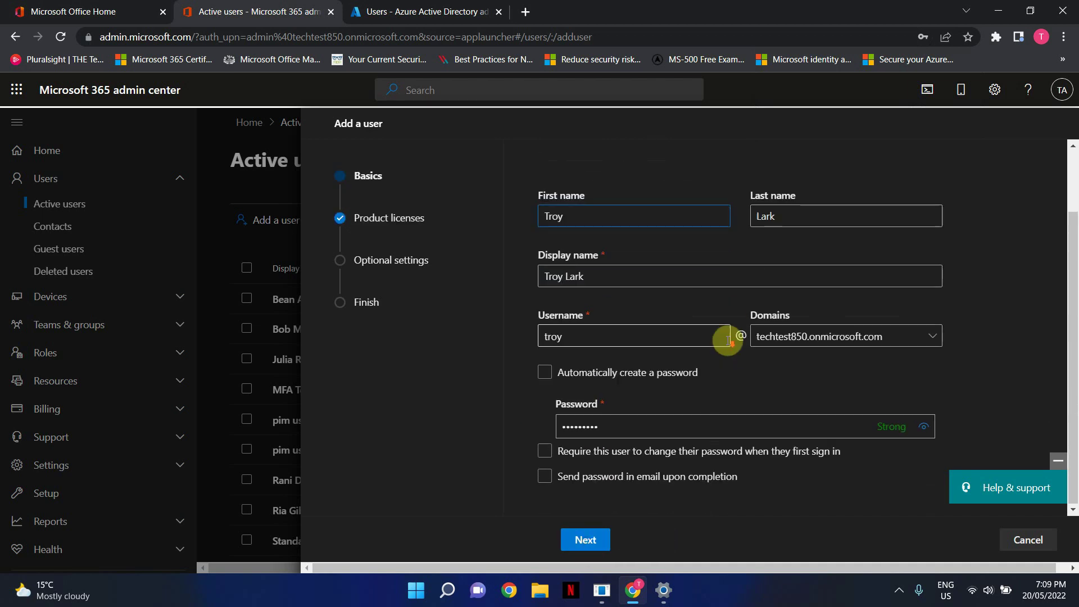
click(585, 540)
scroll(585, 371, down, 2)
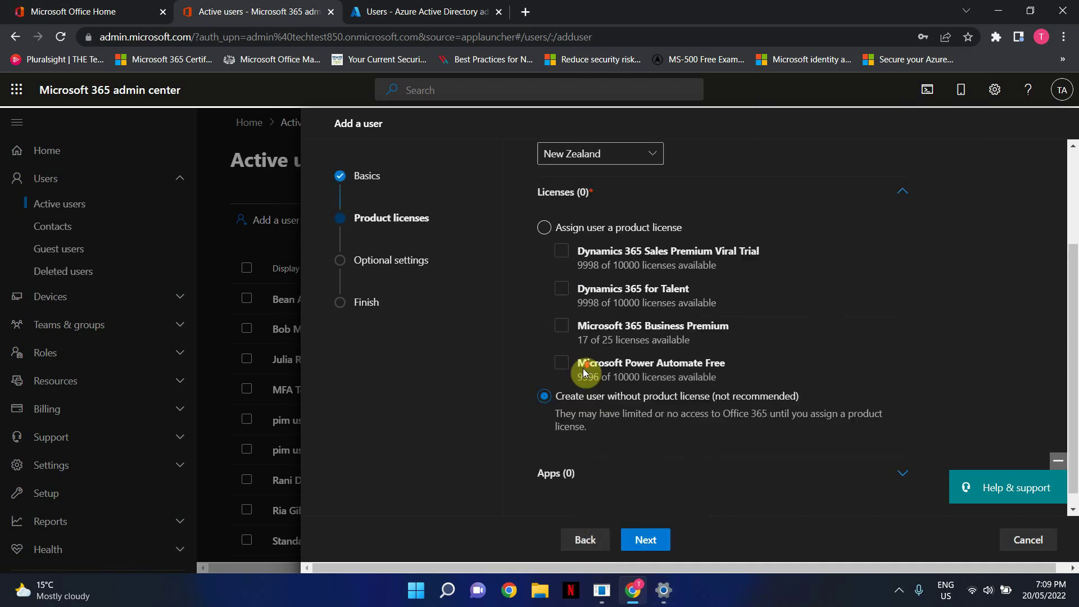
Skip licensing, enter Marketing as the department under Profile info, and continue to Review and finish.
click(646, 539)
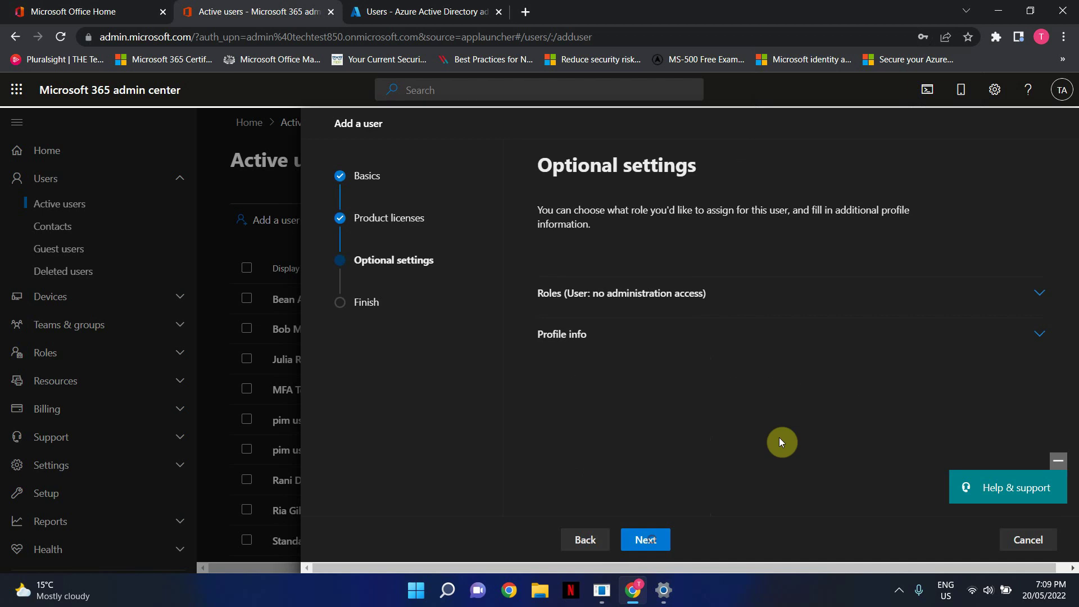
click(571, 358)
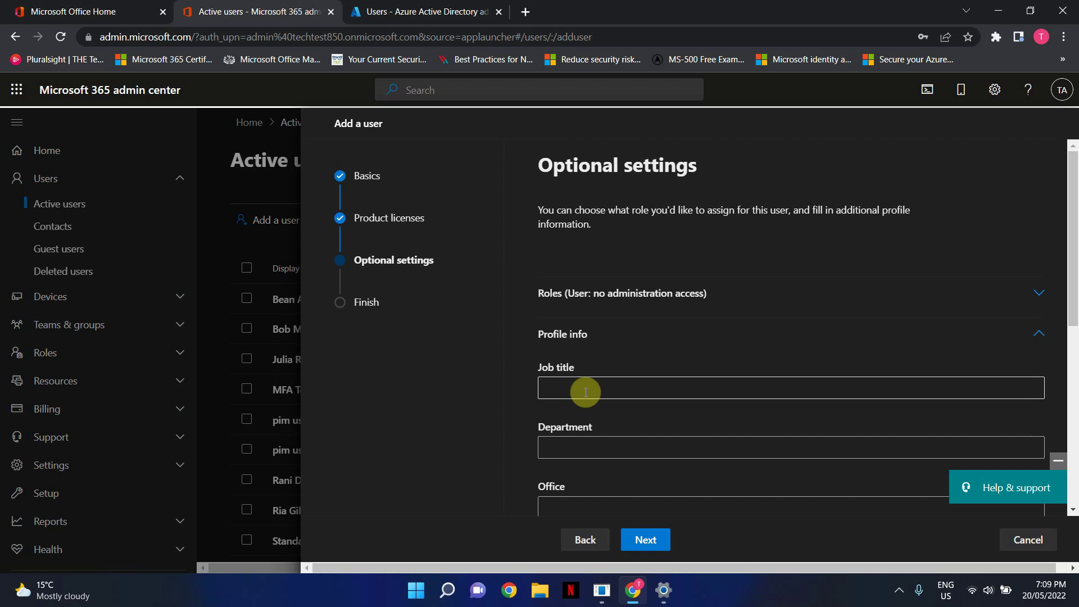
scroll(585, 392, down, 1)
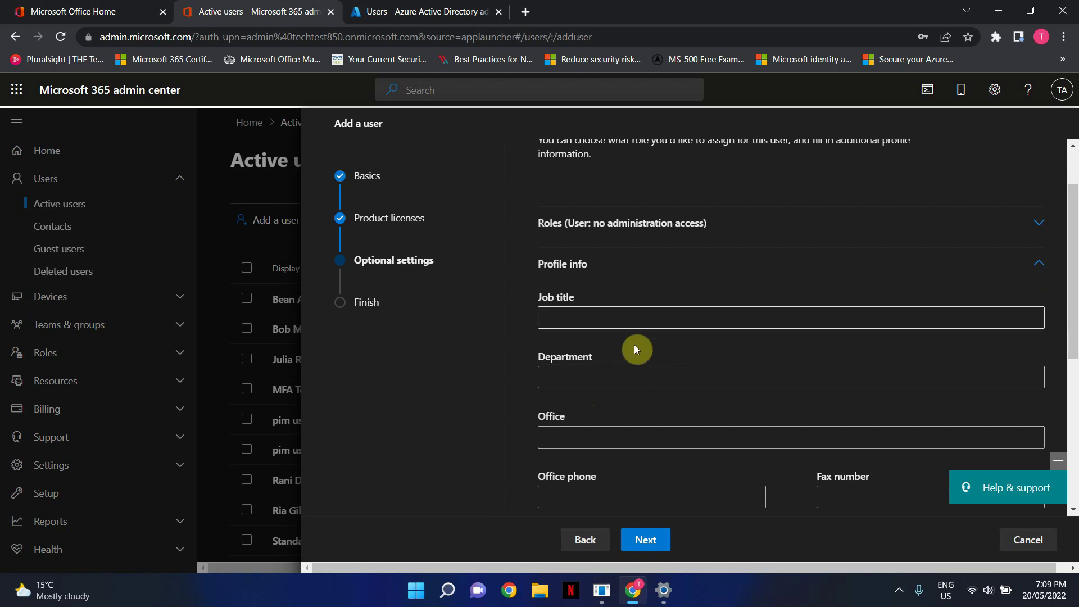
scroll(639, 365, down, 1)
click(556, 309)
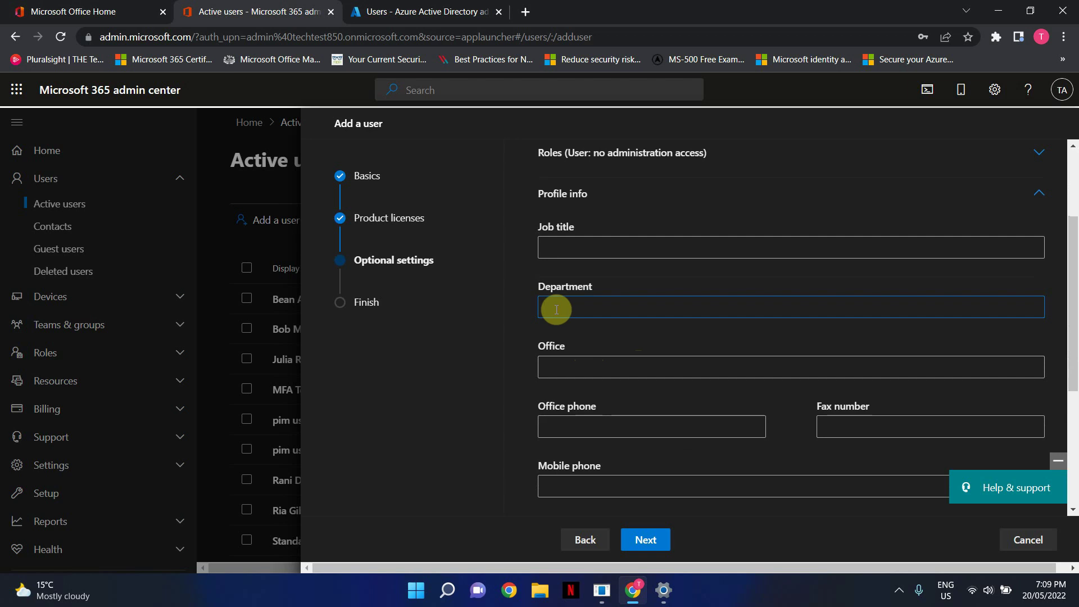
text(Marketing)
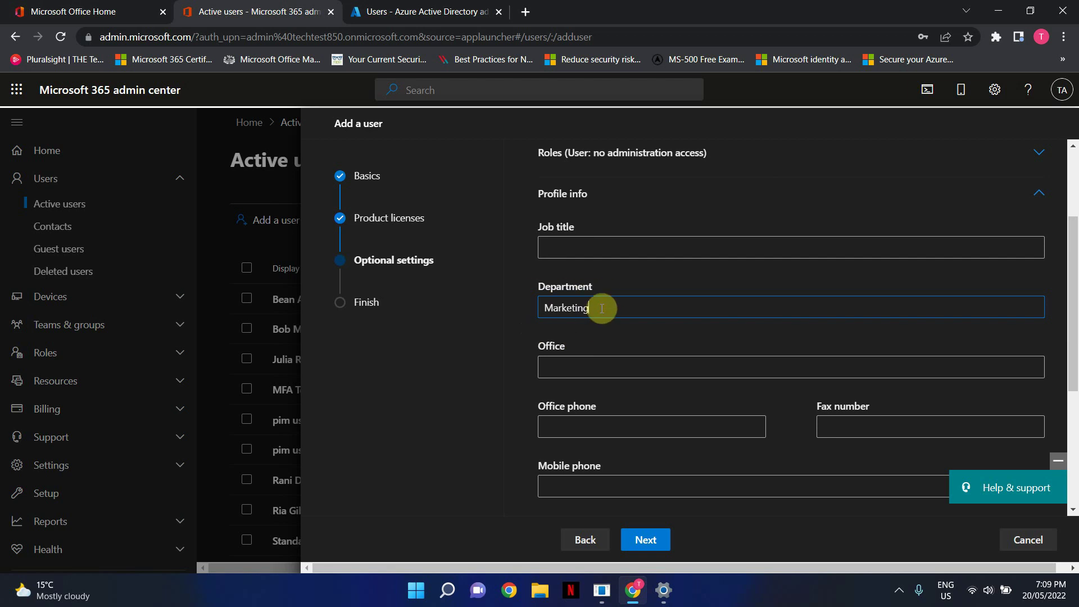
scroll(601, 308, down, 3)
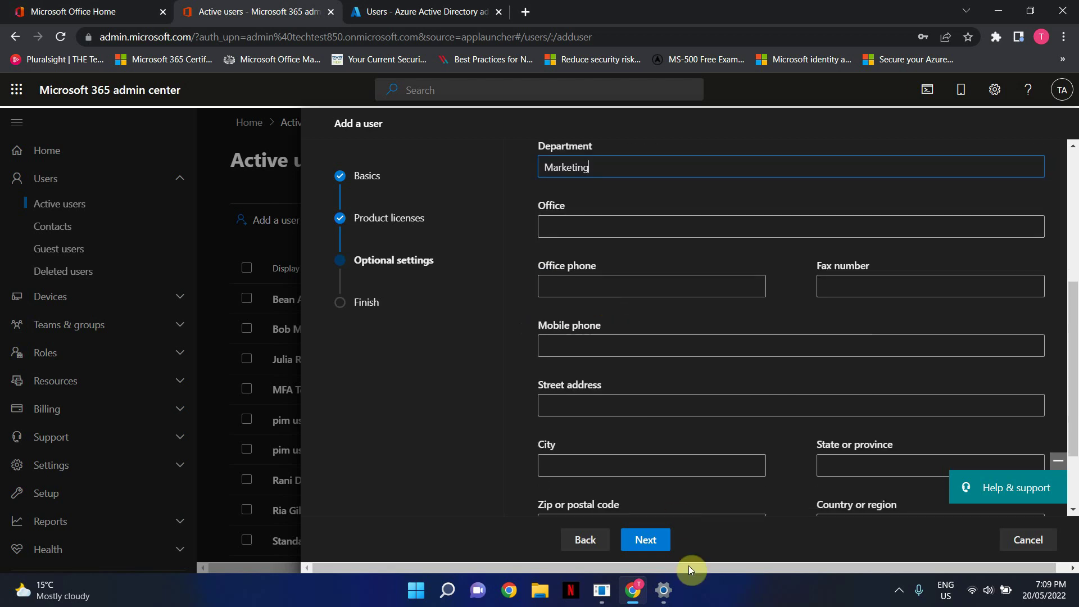
click(657, 540)
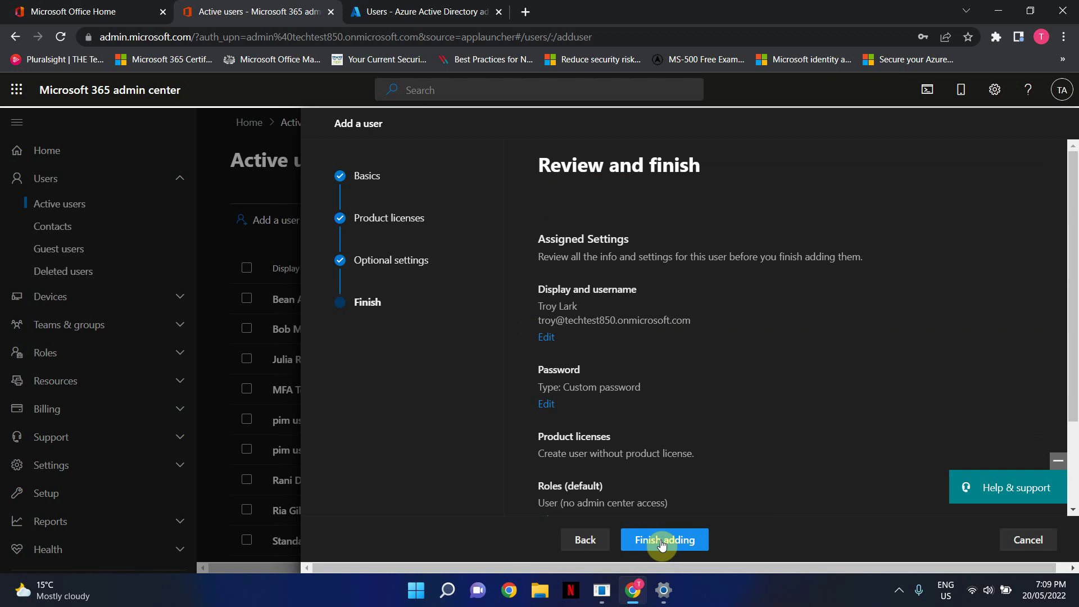
Finish adding the new user and close the confirmation panel to return to Active users.
click(661, 541)
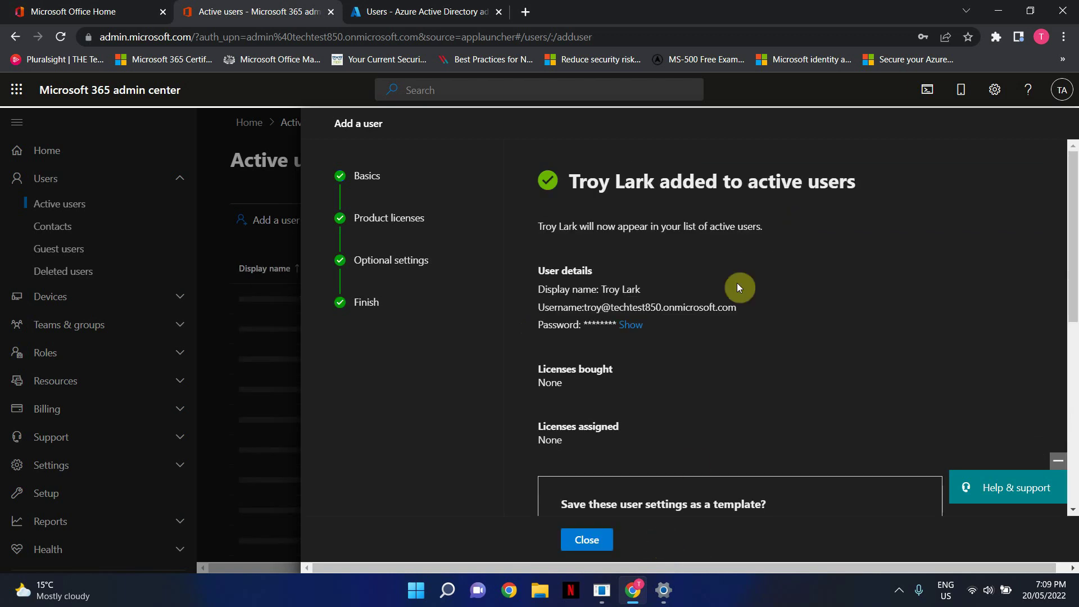
scroll(825, 354, down, 6)
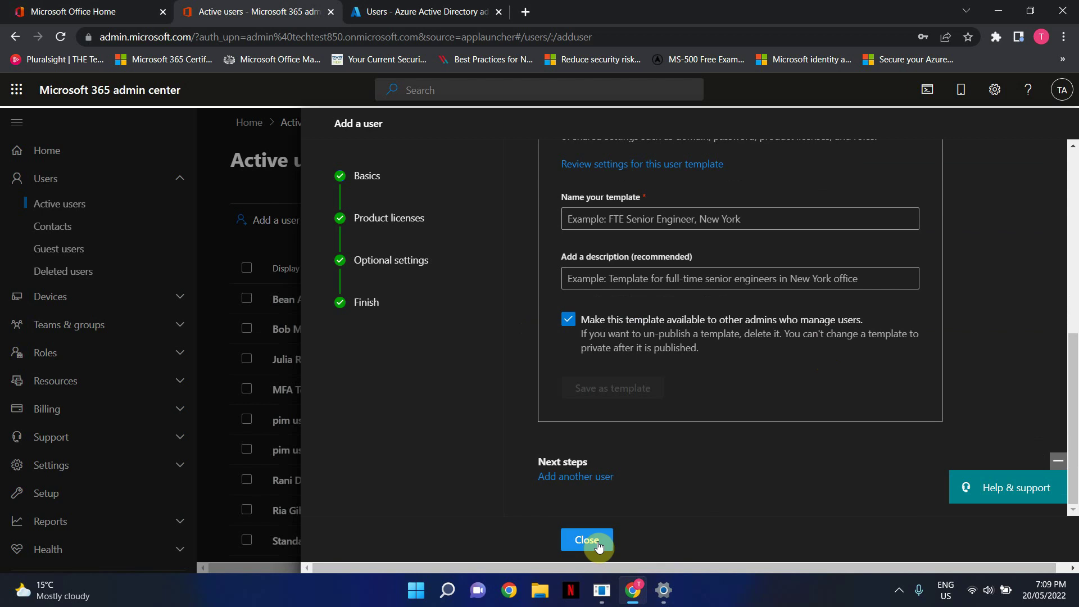
scroll(626, 427, up, 5)
scroll(626, 428, up, 2)
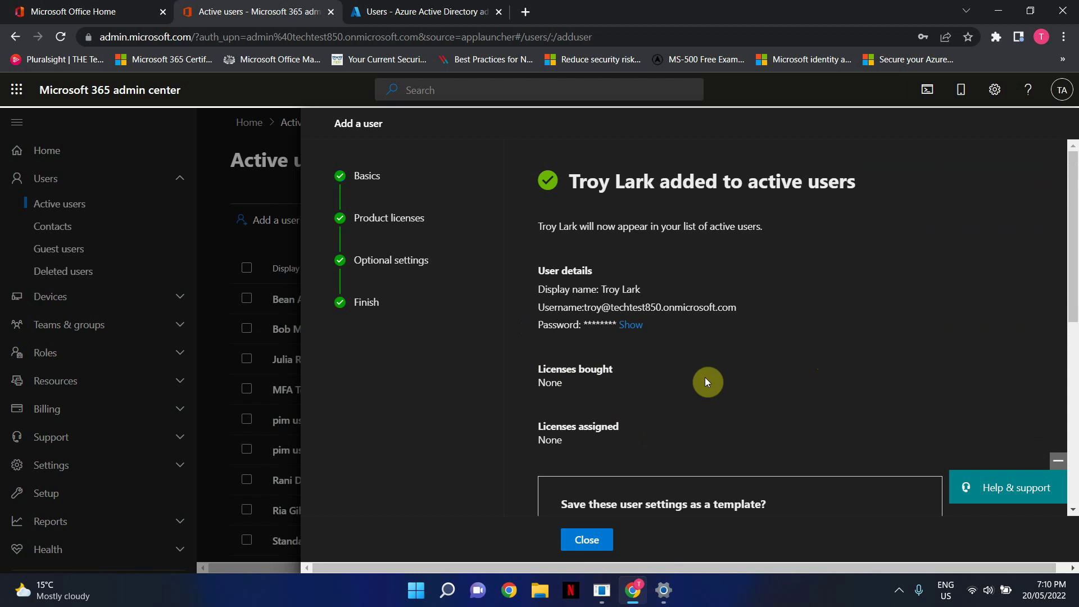
click(587, 540)
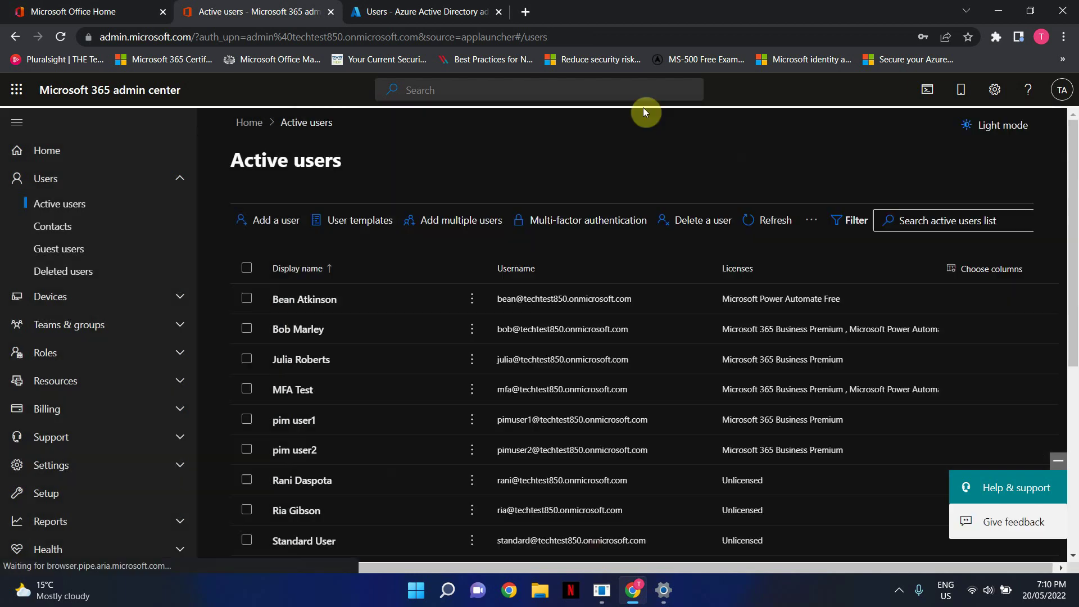
Search the Azure AD users list for Marketing.
click(402, 8)
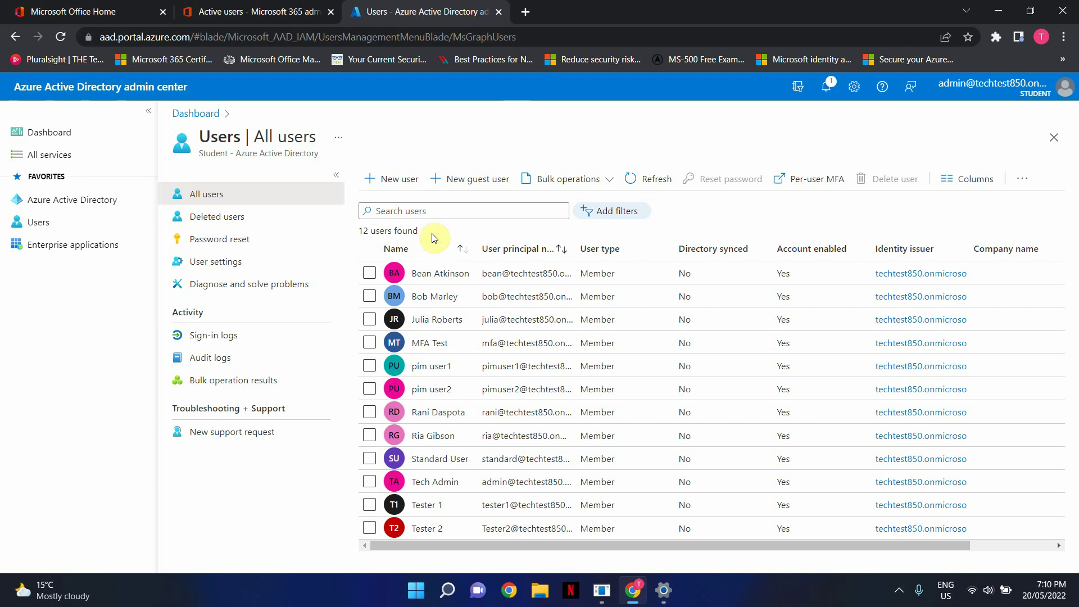
click(457, 210)
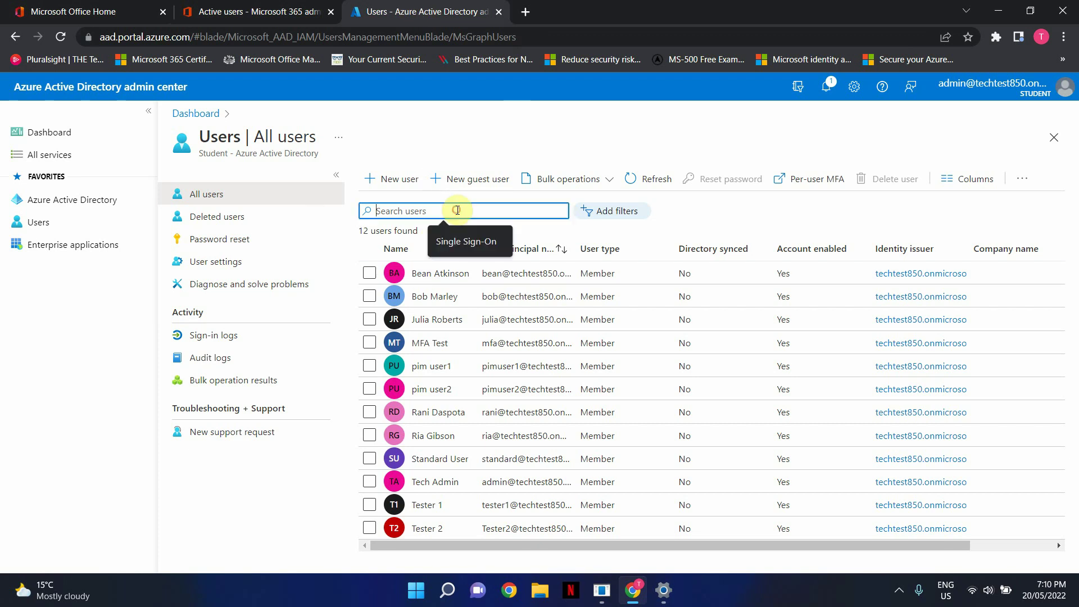
text(Marketing)
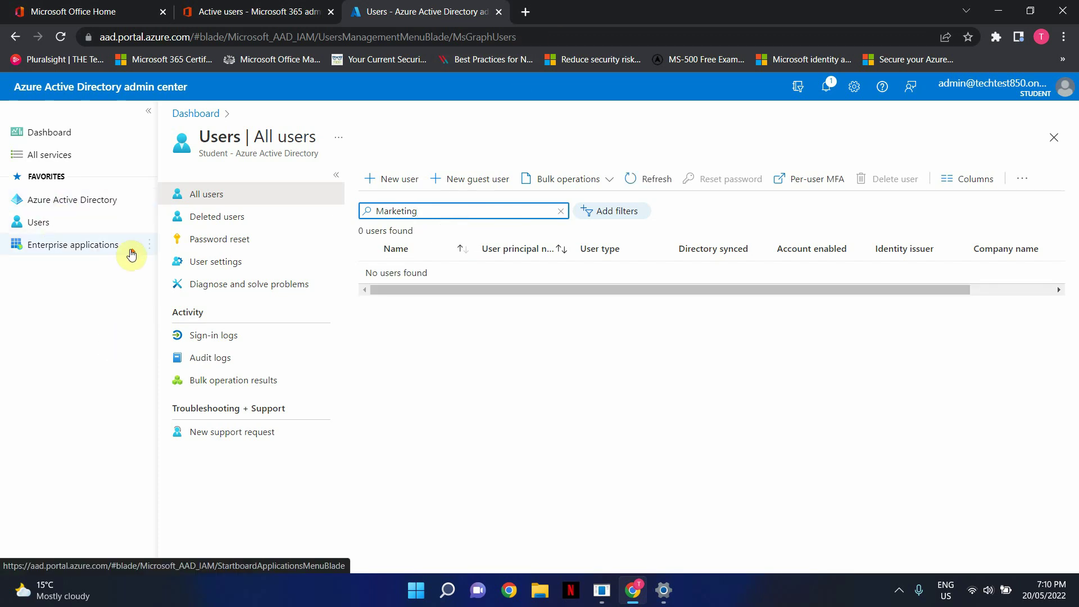
Find the Marketing Department group, confirm the new user is a member, then return to Microsoft 365.
click(90, 201)
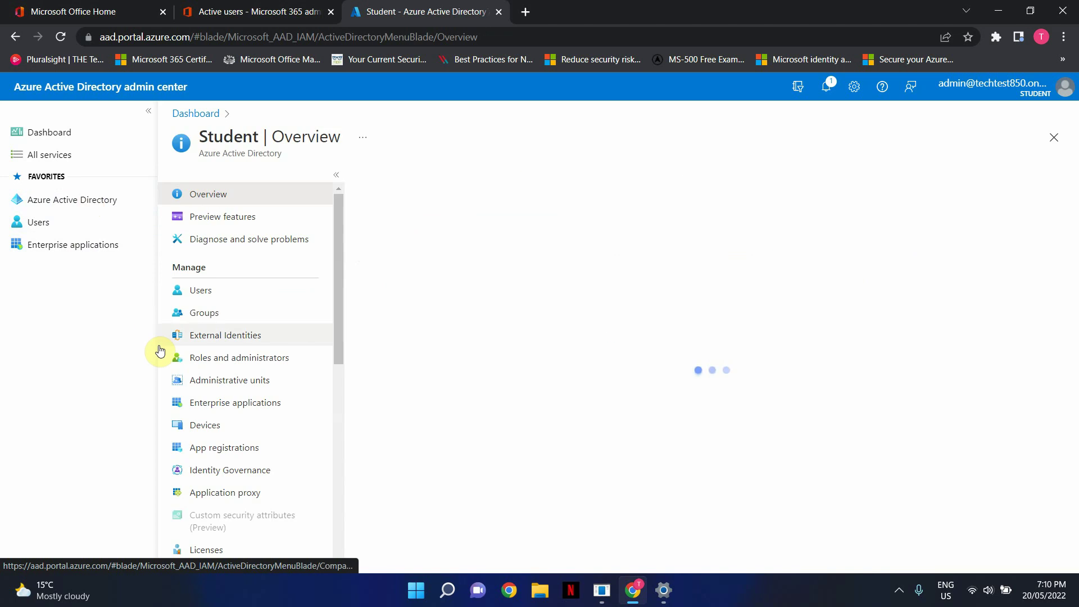
click(205, 309)
click(418, 208)
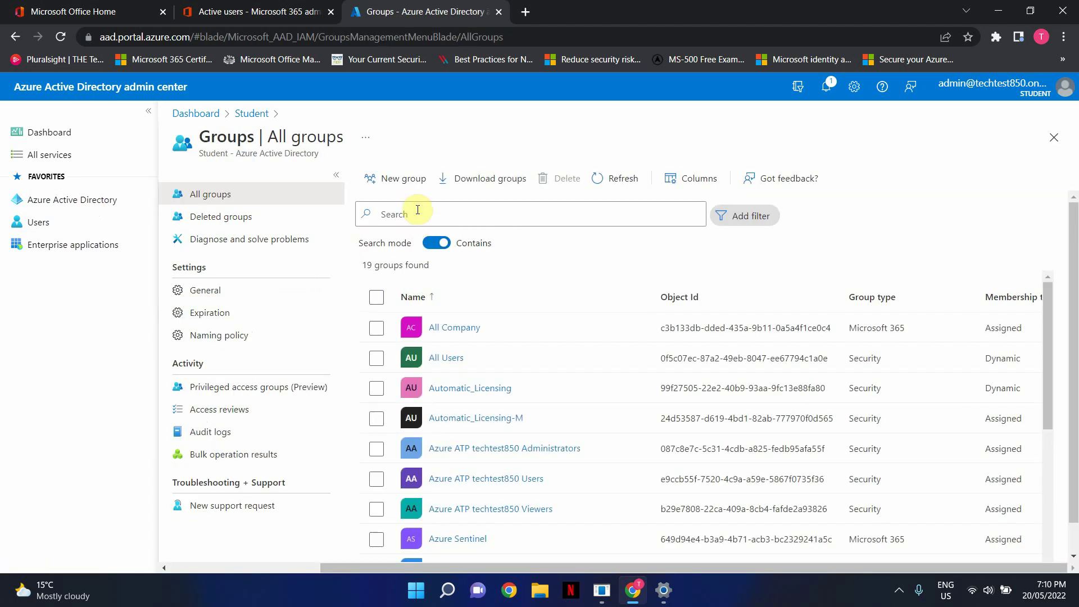
text(Marketing)
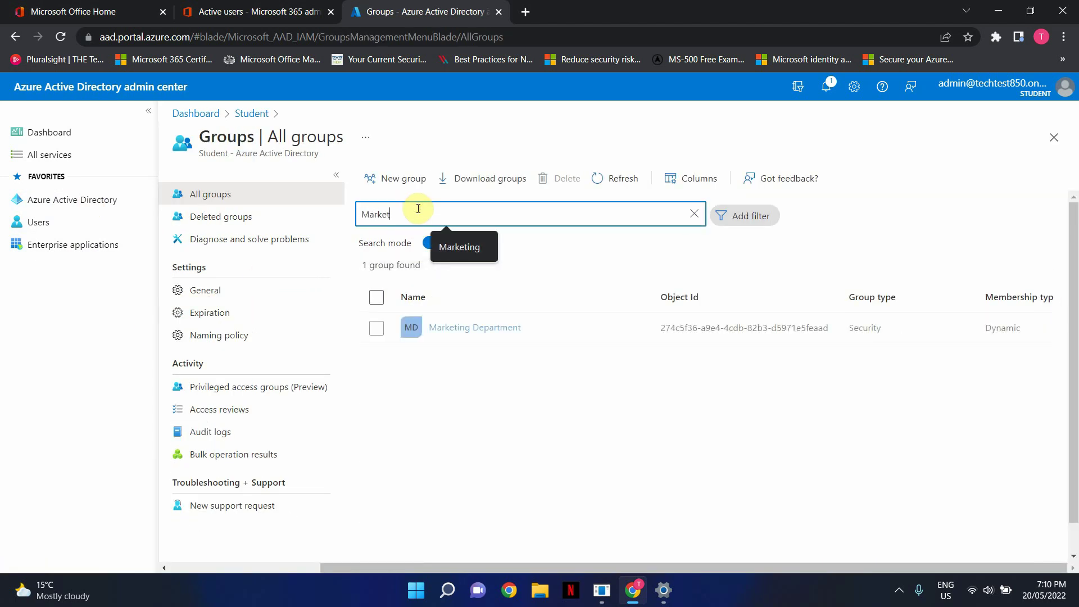
click(476, 328)
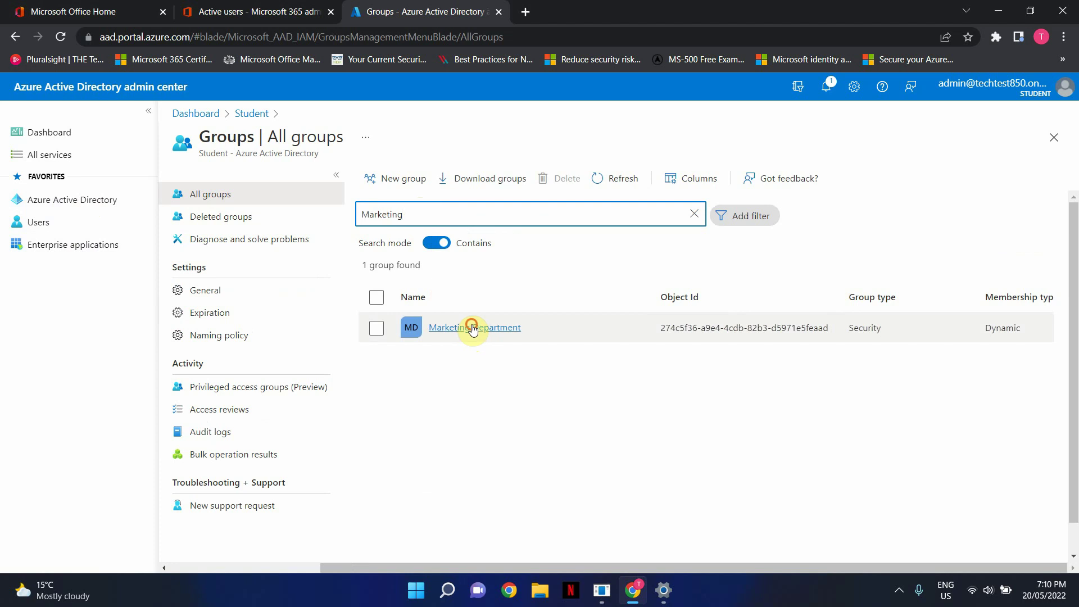
scroll(451, 333, down, 3)
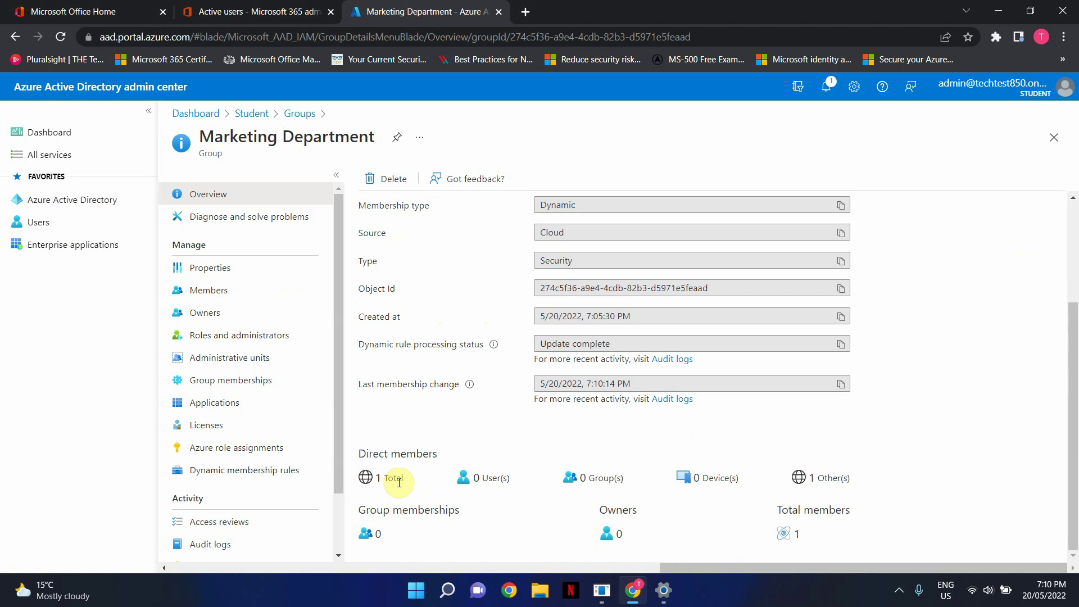
click(225, 293)
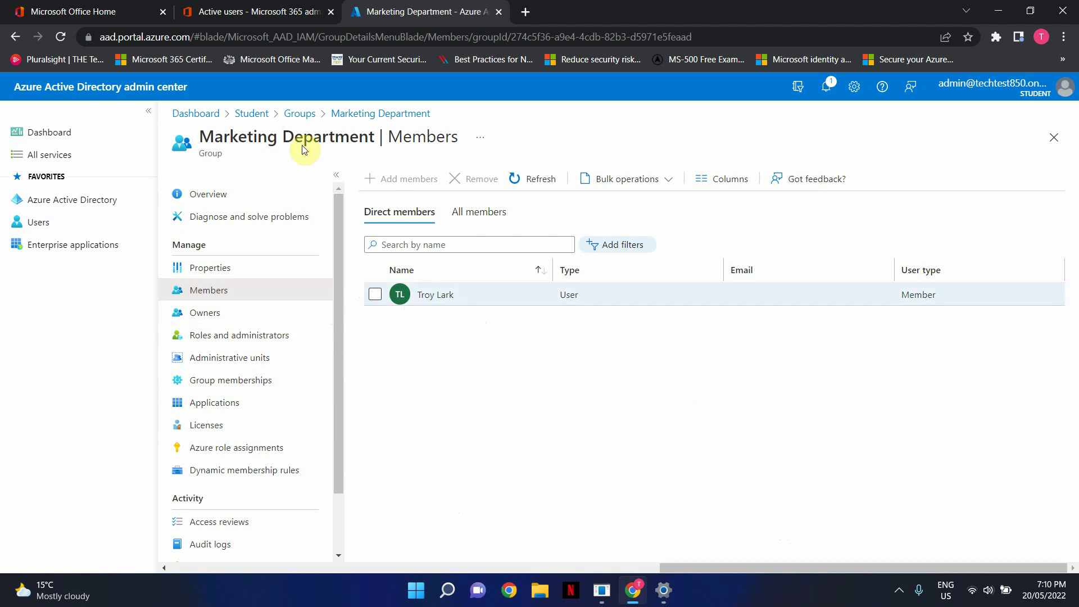
click(253, 11)
Search Active users for the new user by first name and open their details.
click(912, 221)
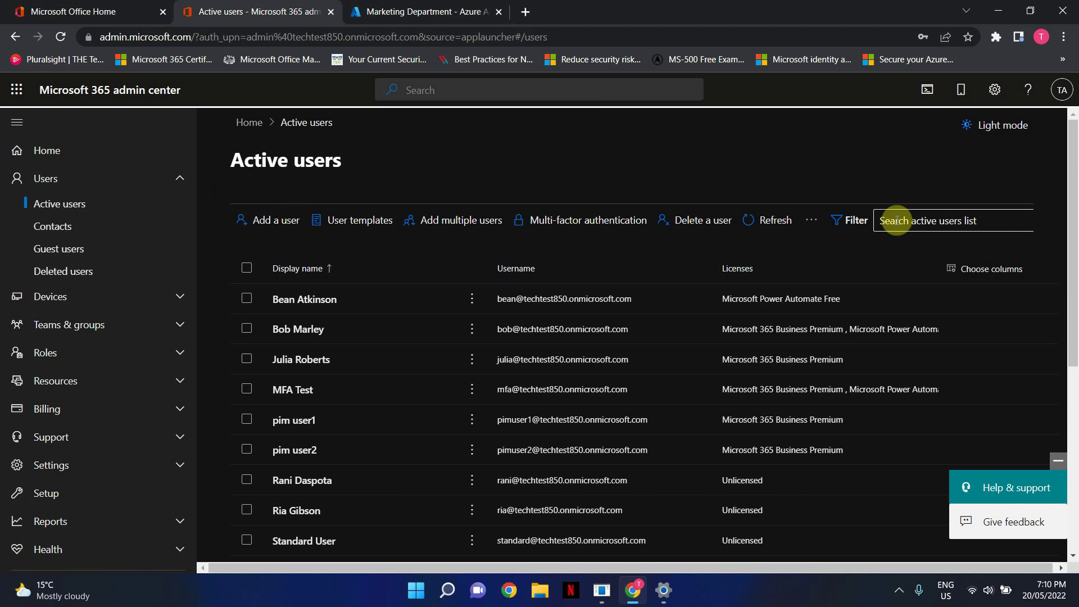
text(Troy)
key(Return)
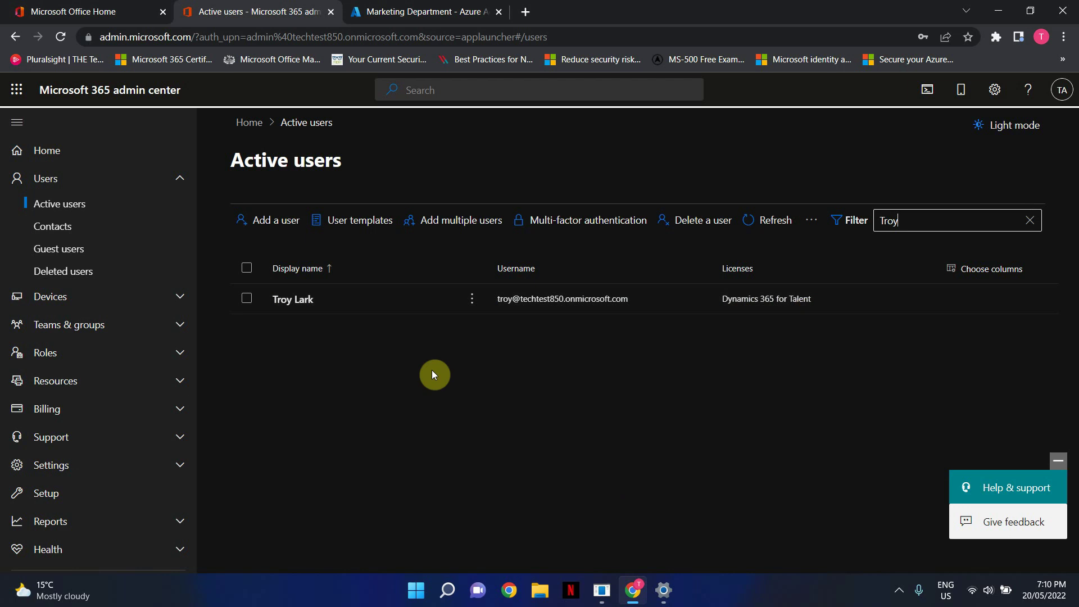
click(304, 310)
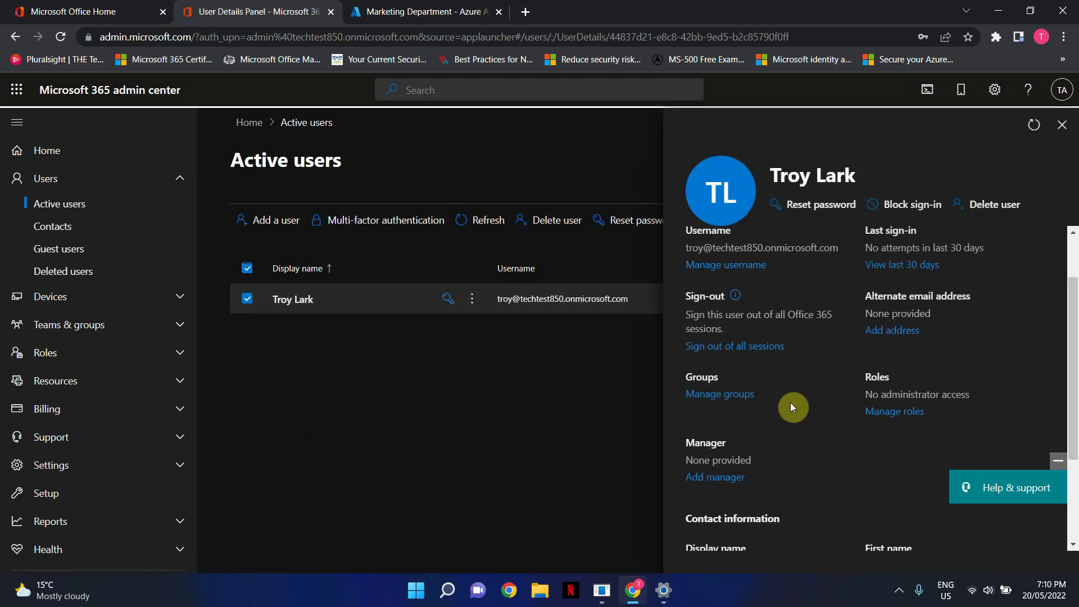
Review Licenses and apps for the inherited Dynamics 365 for Talent license, leaving Business Premium unassigned.
click(826, 264)
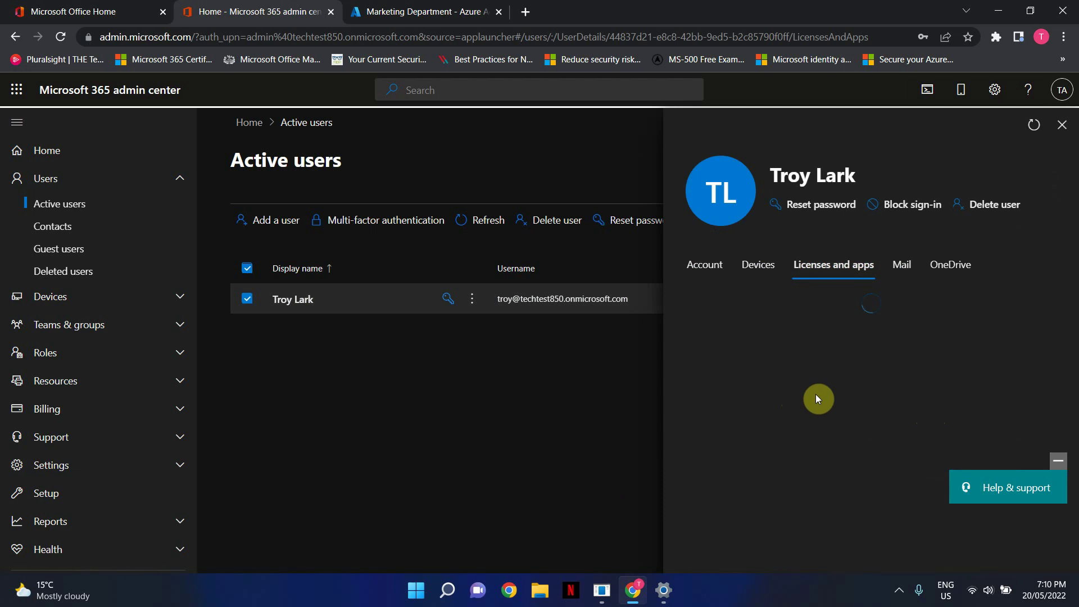
scroll(748, 399, down, 2)
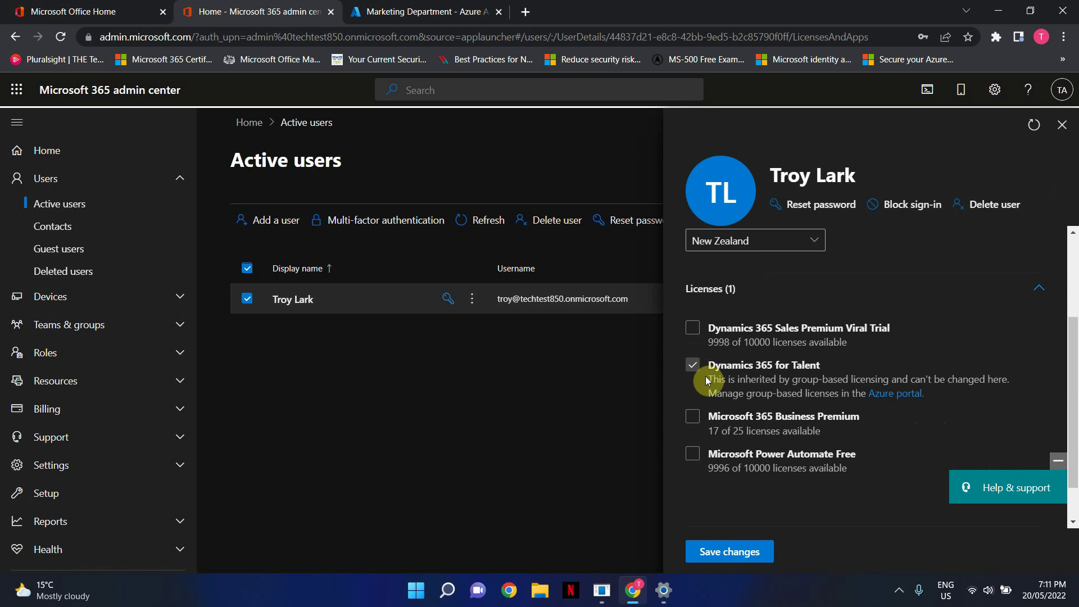
click(858, 415)
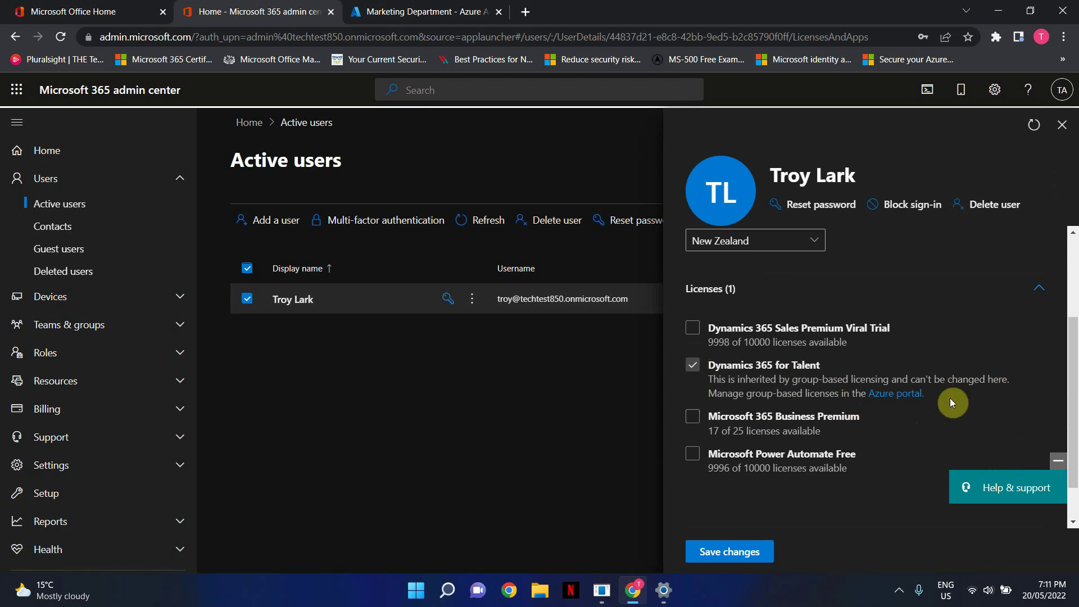
click(851, 419)
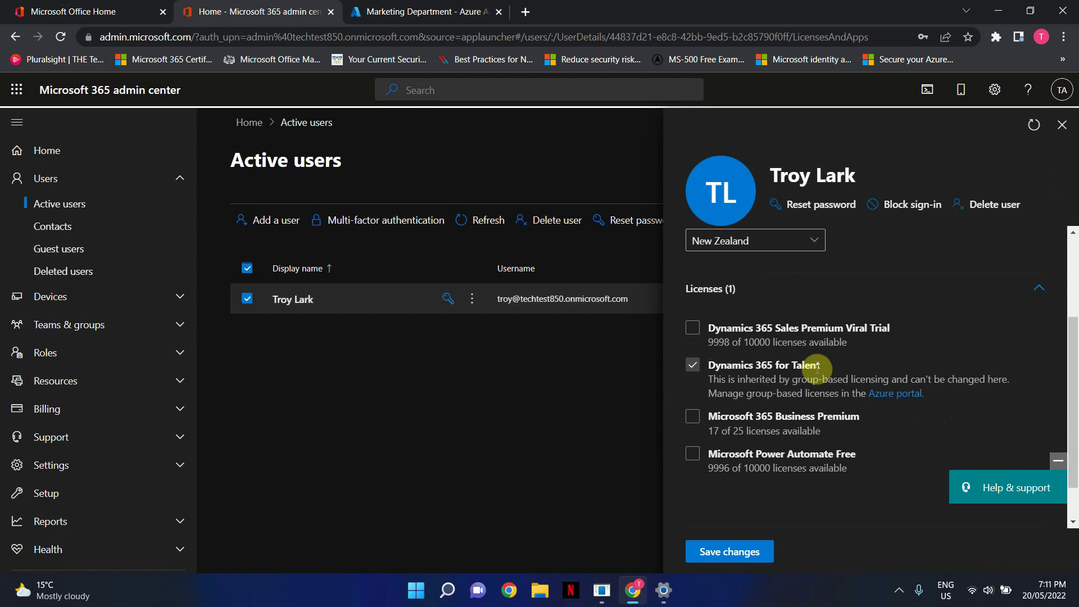
Go back to the Marketing Department members page showing the new user as its only direct member.
click(419, 11)
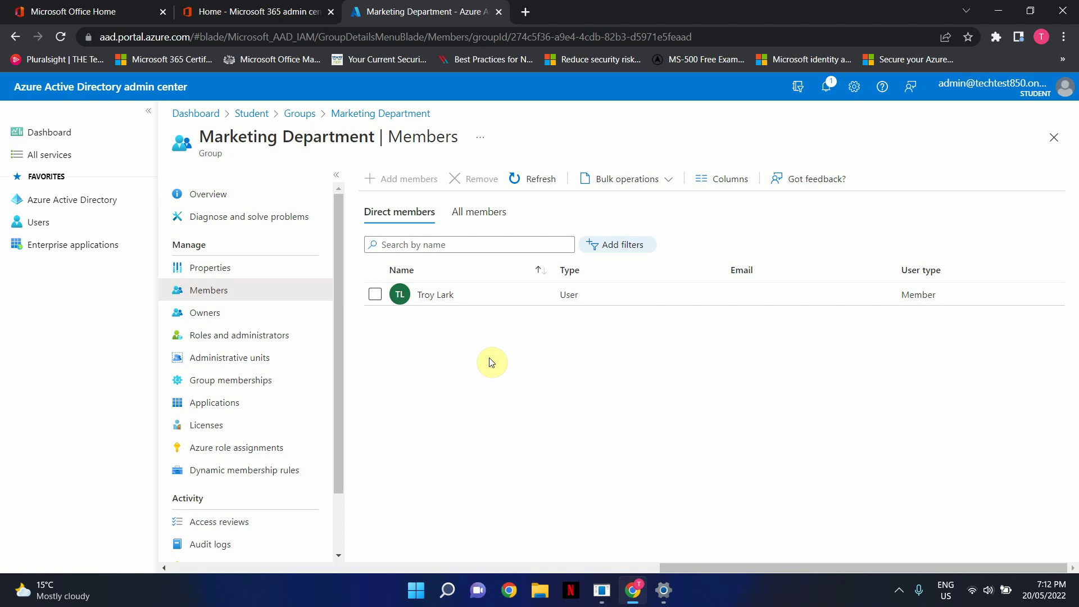
click(899, 590)
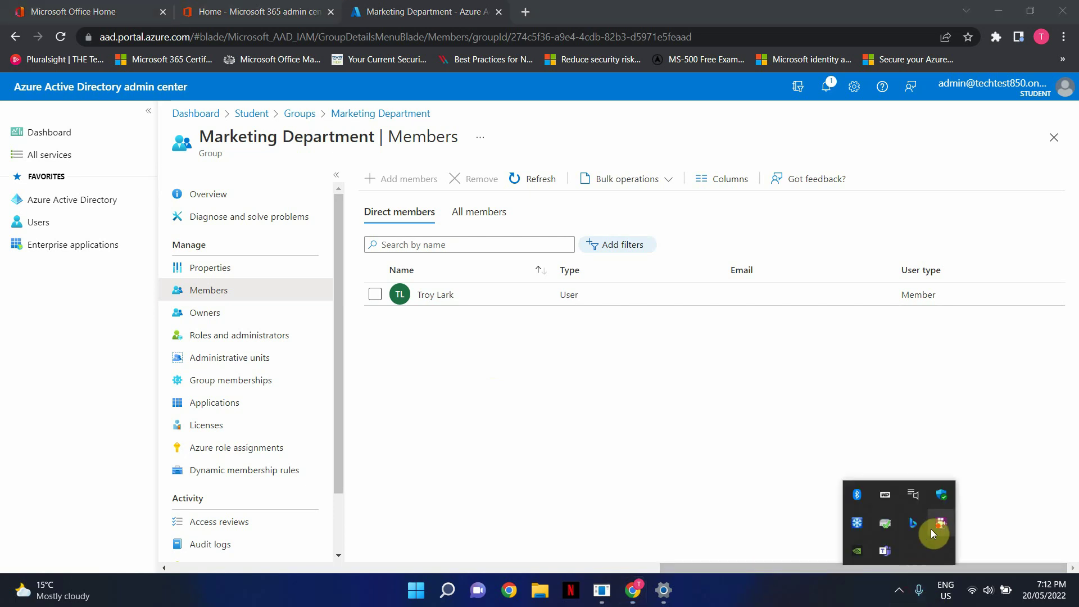